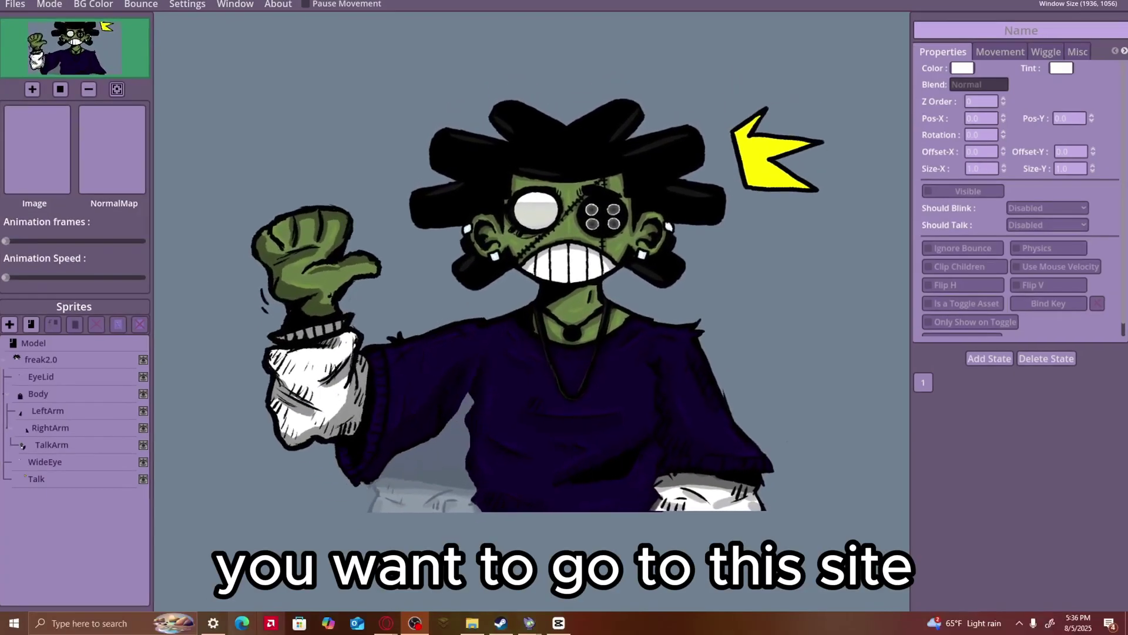
Step: Switch to the Opera browser and search the web for VB cable
mouse_move(386, 623)
click(422, 586)
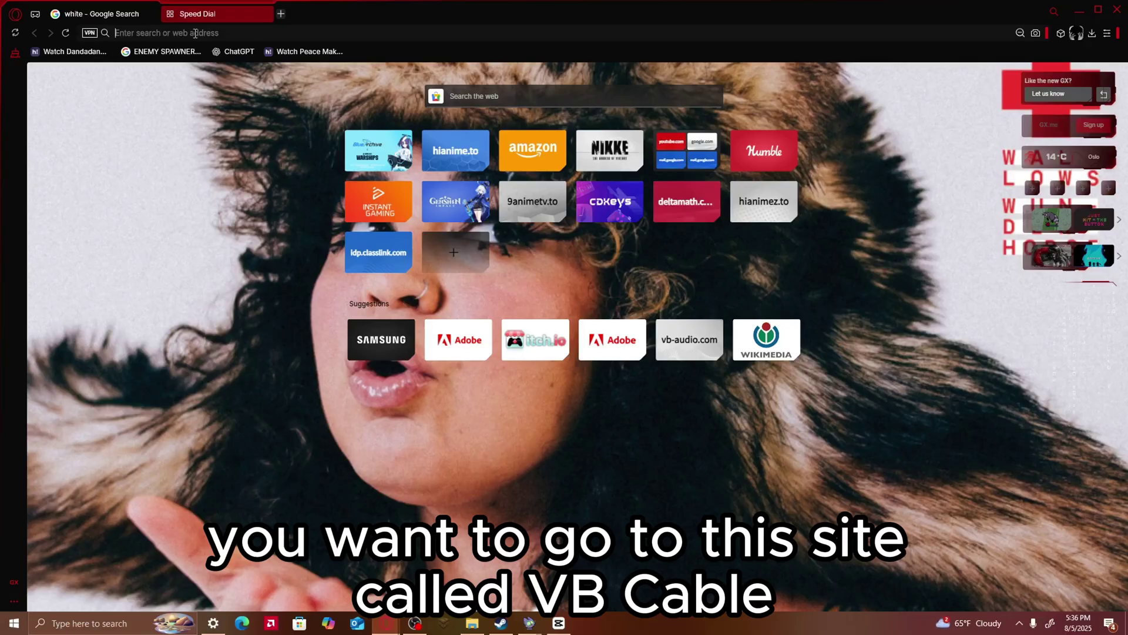
text(VB)
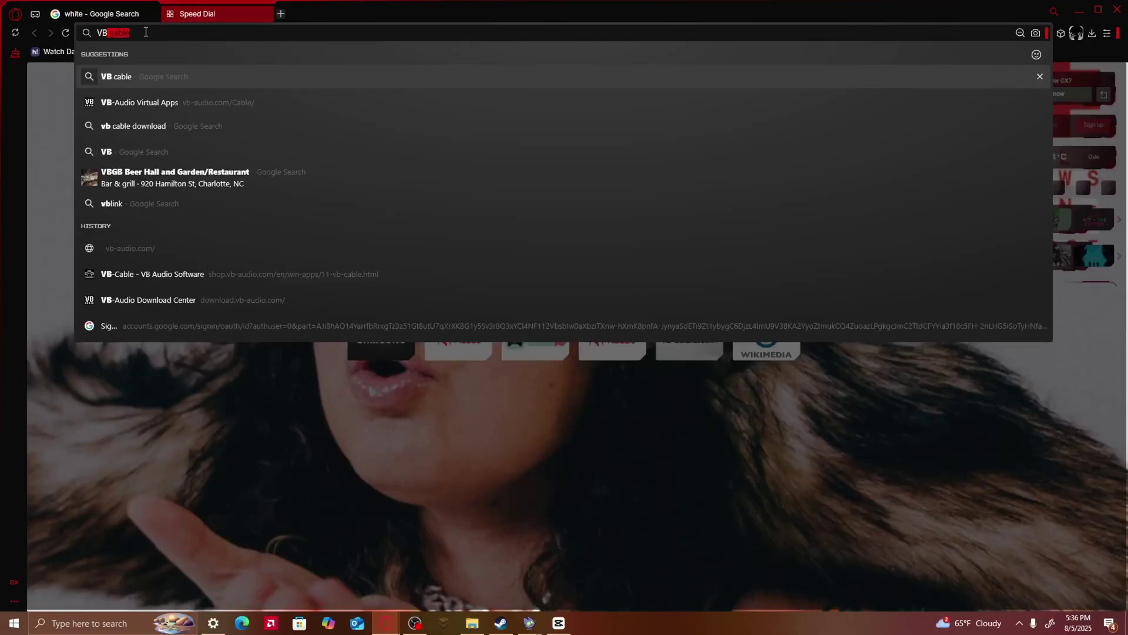
click(123, 87)
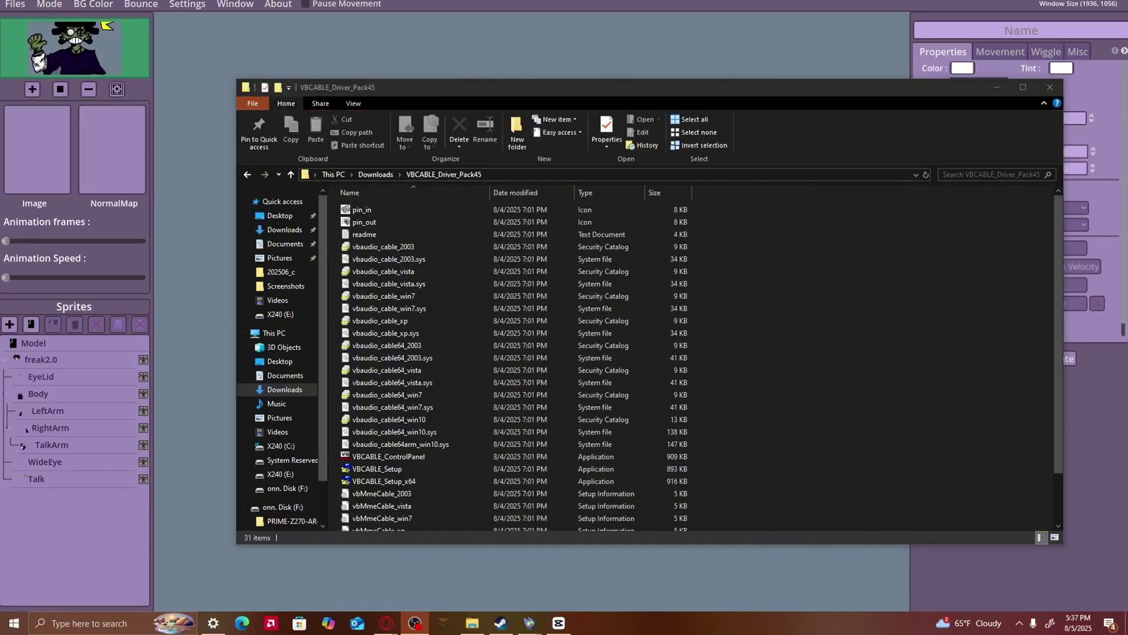
Step: Select the VBCABLE_Setup_x64 application in the VBCABLE_Driver_Pack45 folder
scroll(332, 328, down, 2)
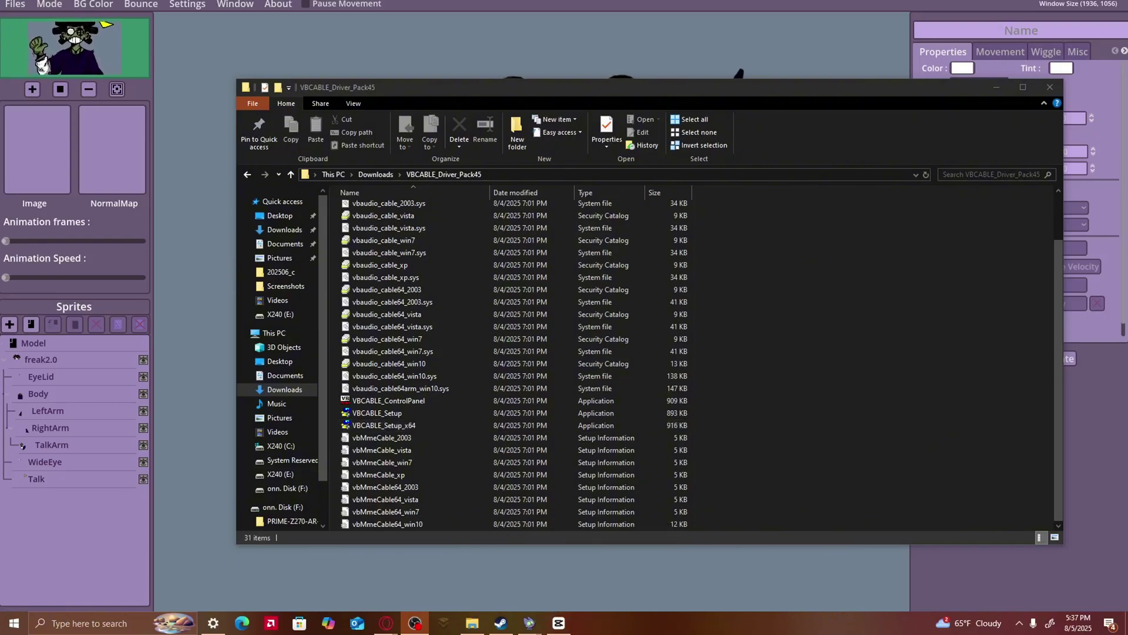
click(384, 425)
scroll(511, 364, up, 2)
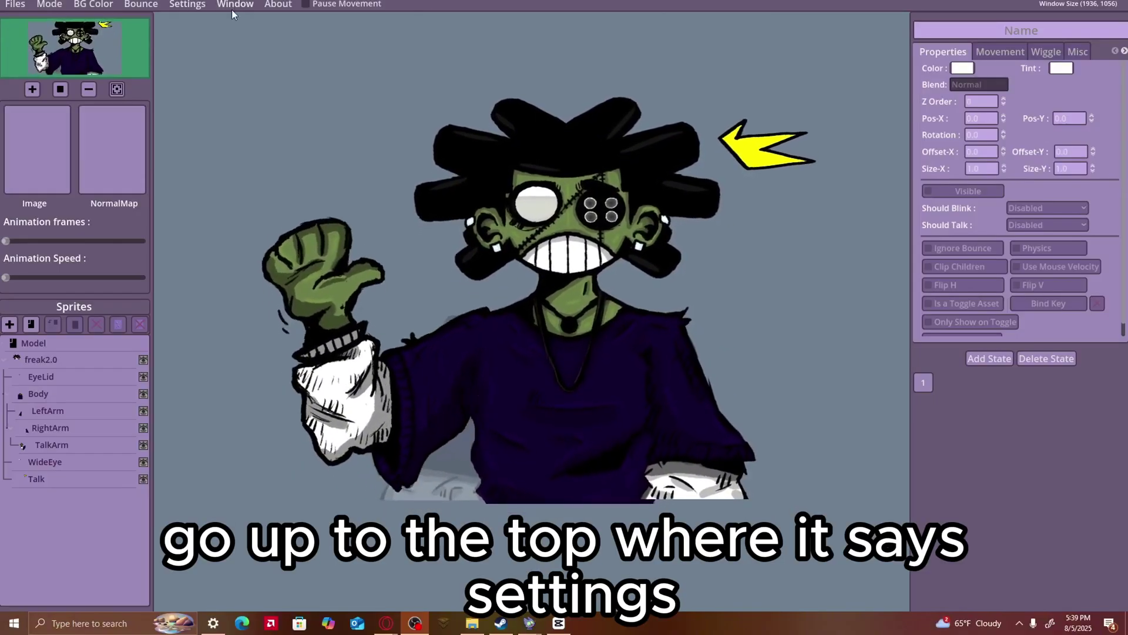
Step: Set the used microphone in the audio settings to CABLE Output (VB-Audio Virtual Cable) and close the settings
click(195, 7)
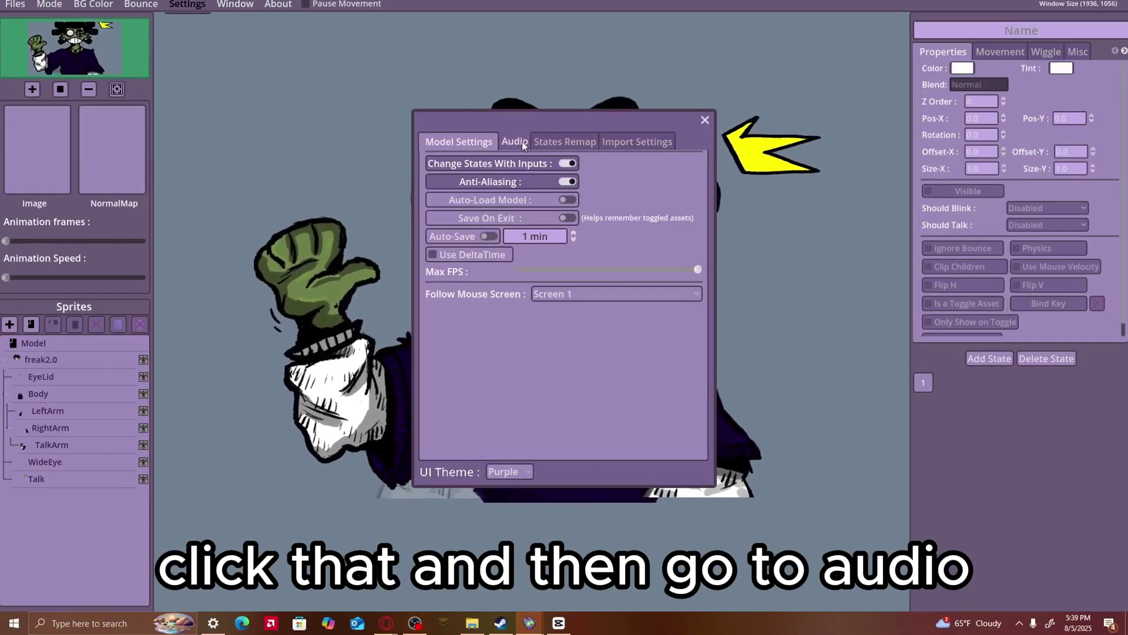
click(521, 141)
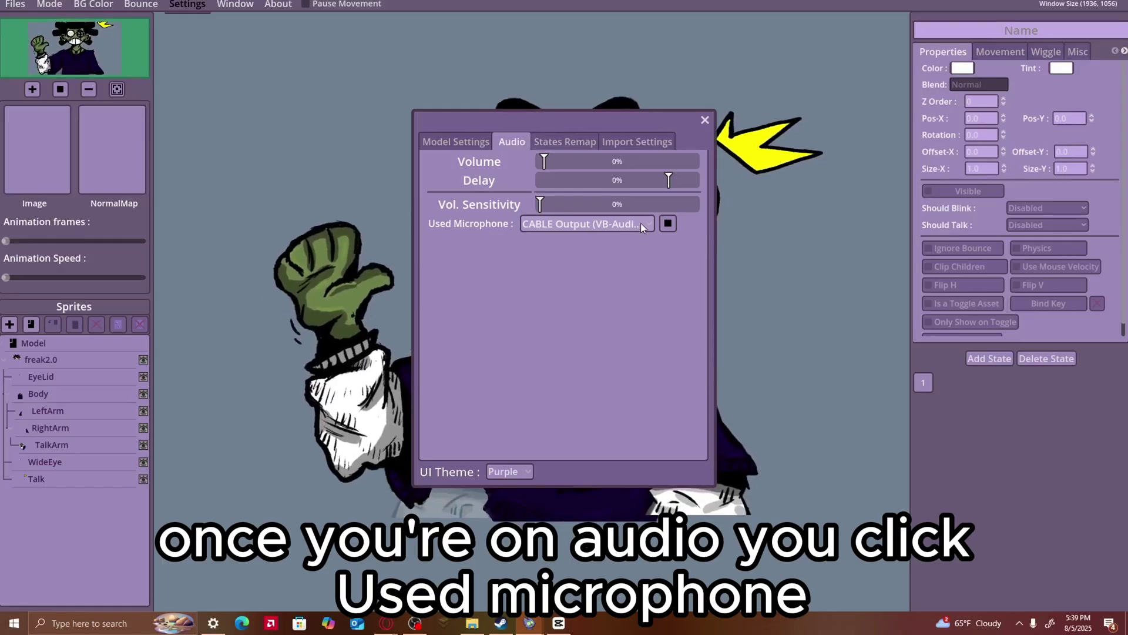
click(574, 223)
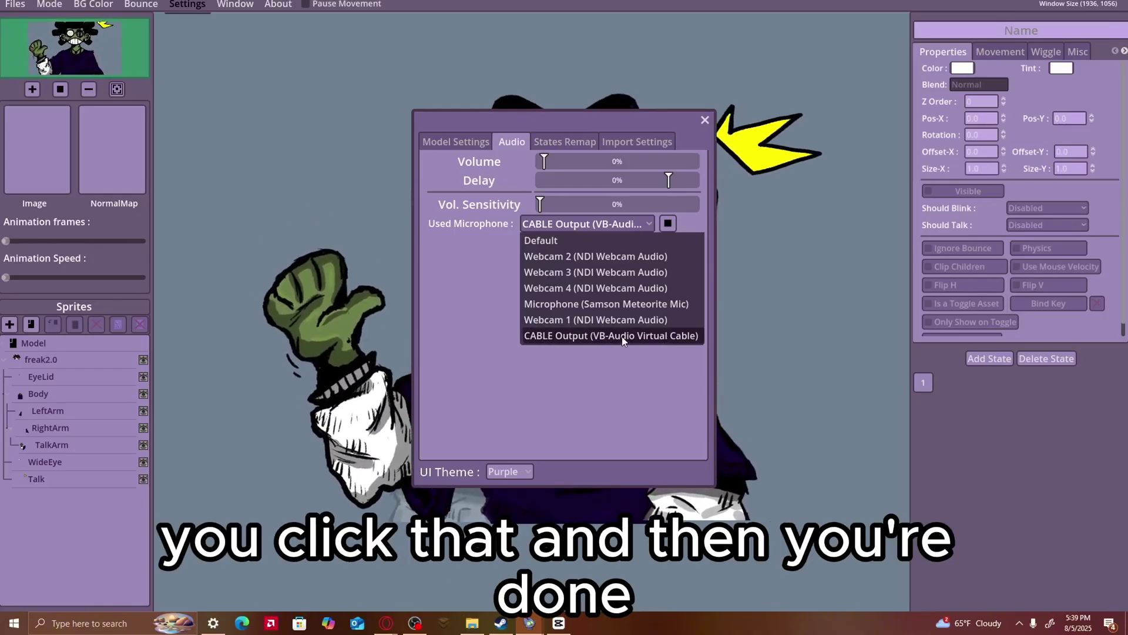
click(622, 336)
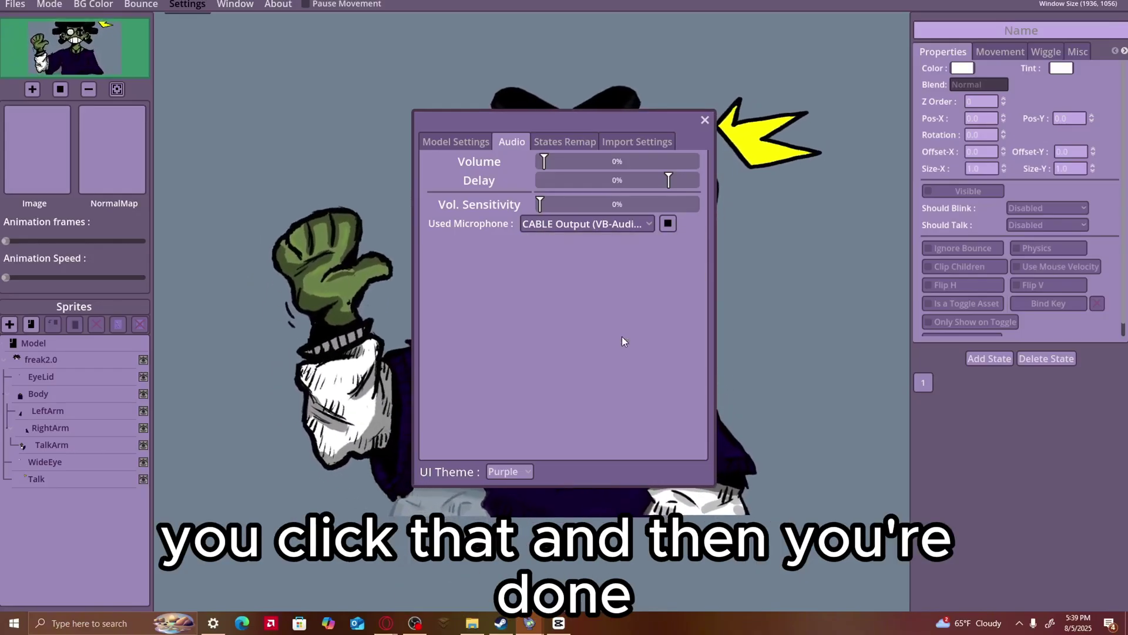
click(704, 121)
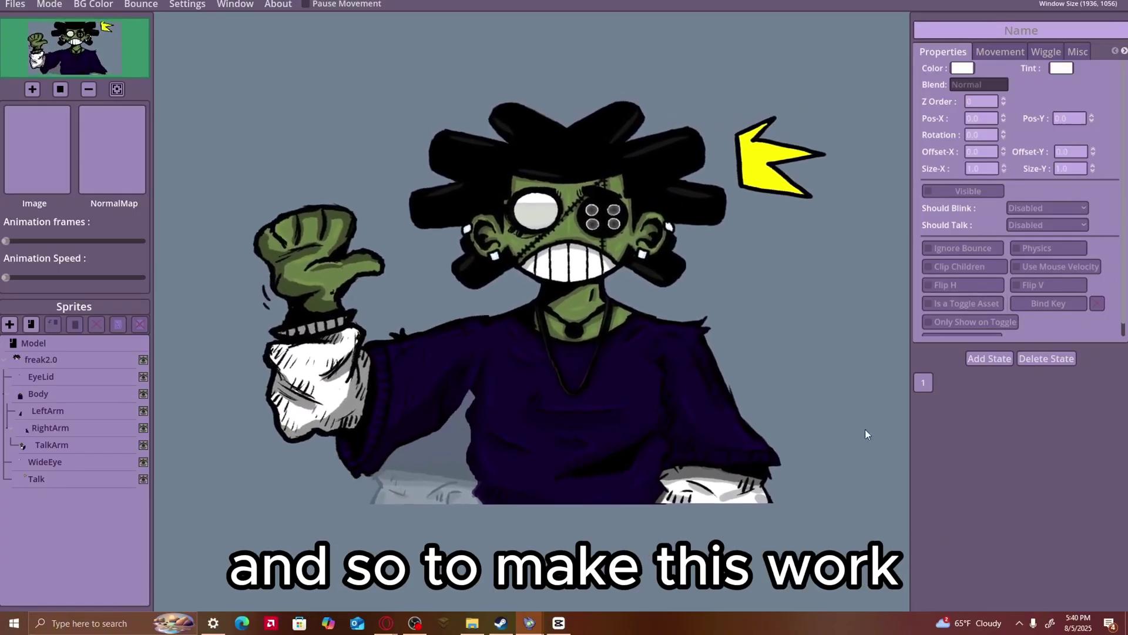
Step: Change the Windows playback device to CABLE Input (VB-Audio Virtual Cable)
click(1020, 623)
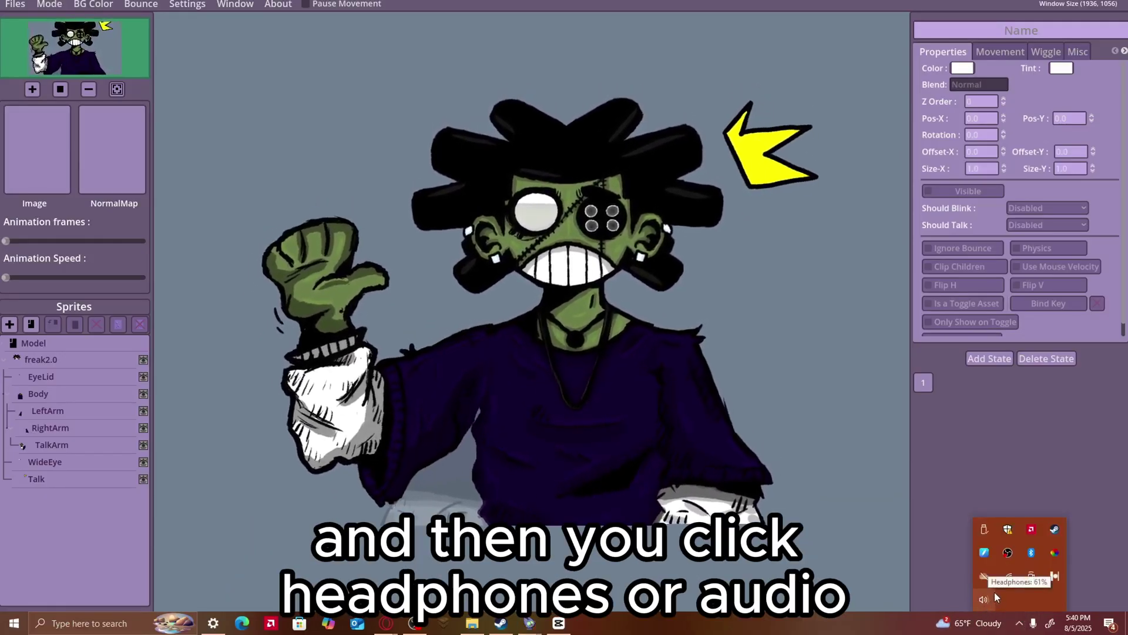
click(984, 600)
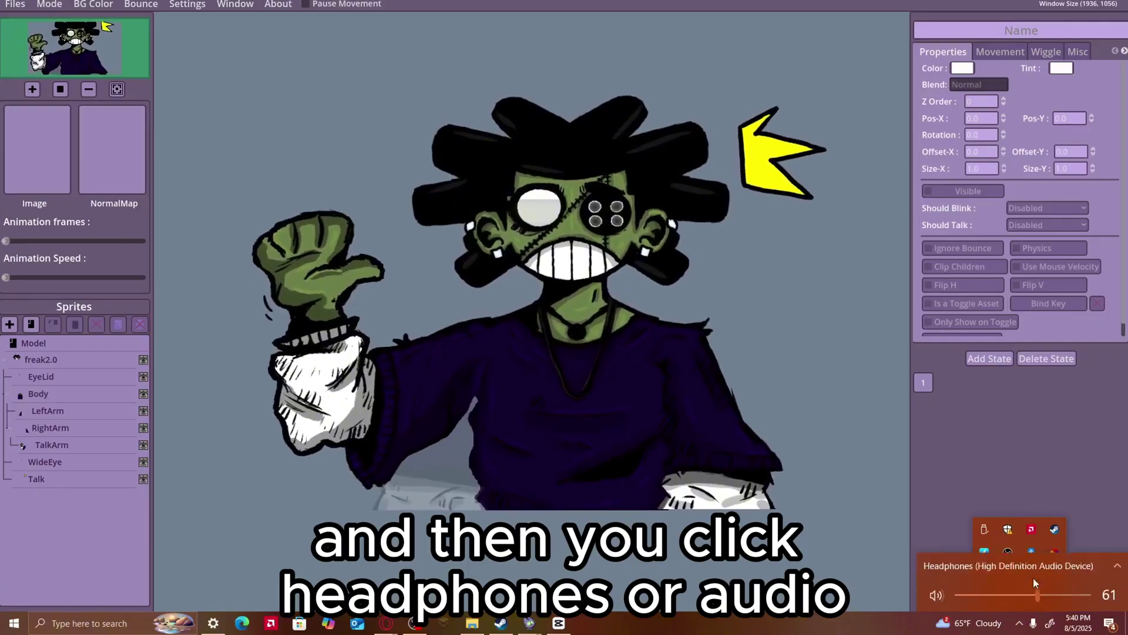
click(1000, 567)
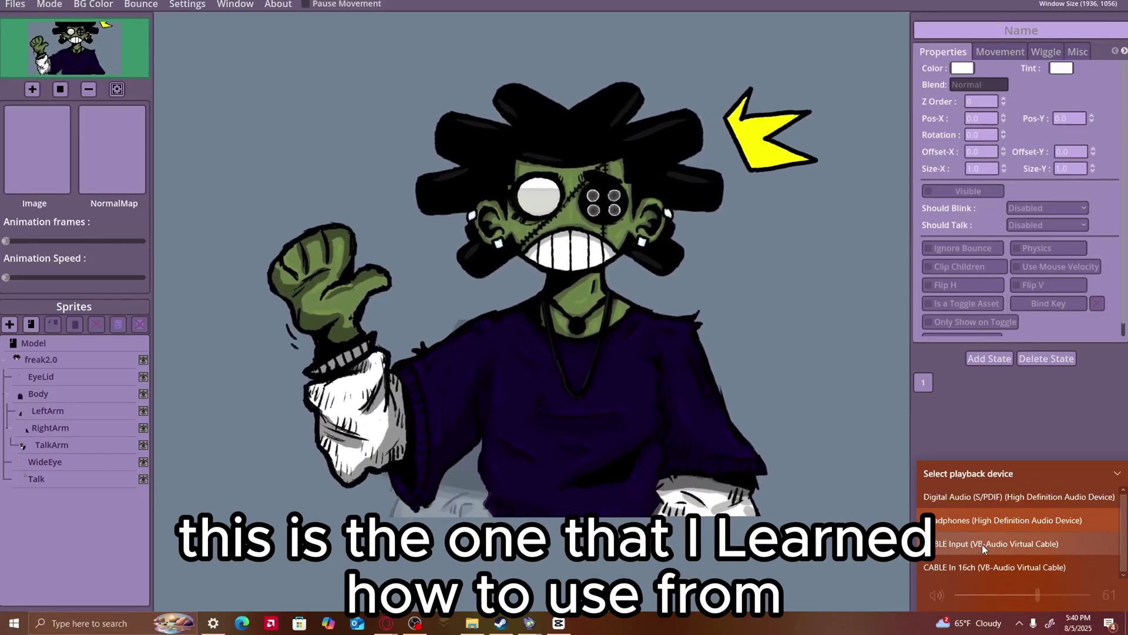
click(982, 544)
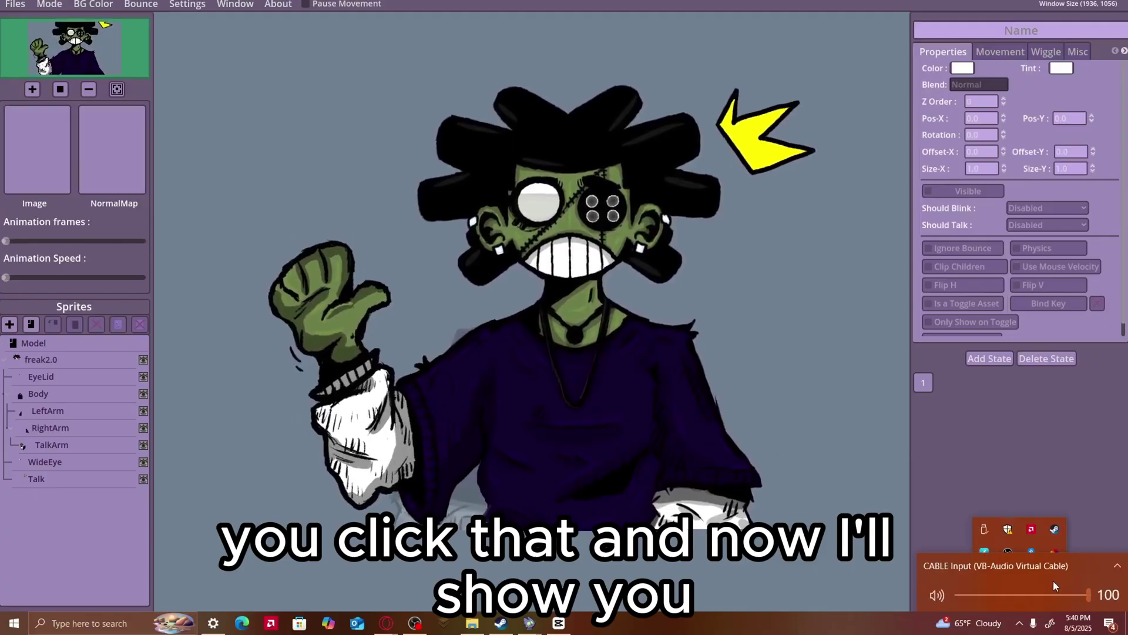
Step: Switch the avatar program to PNGTube mode and bring up the YouTube video in the Opera browser
click(50, 6)
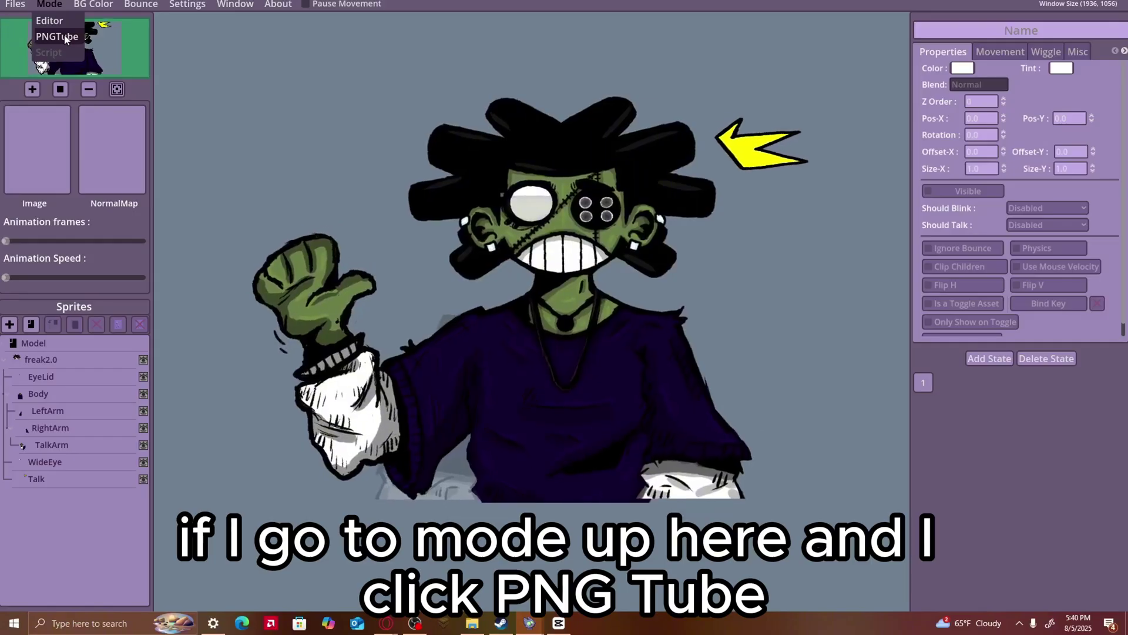
click(65, 38)
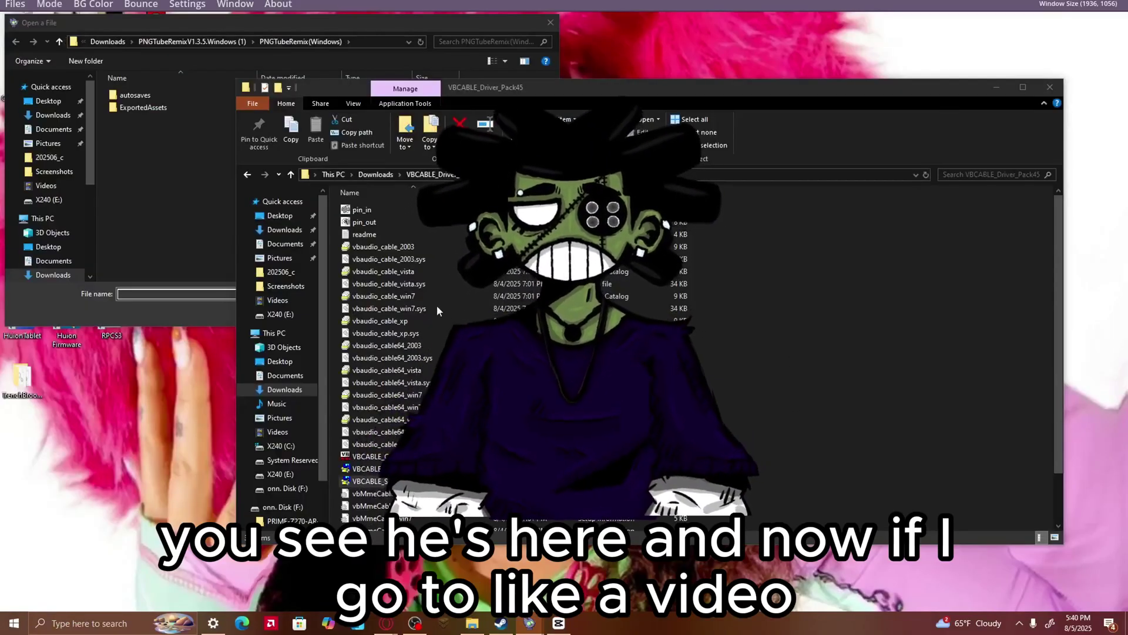
mouse_move(389, 626)
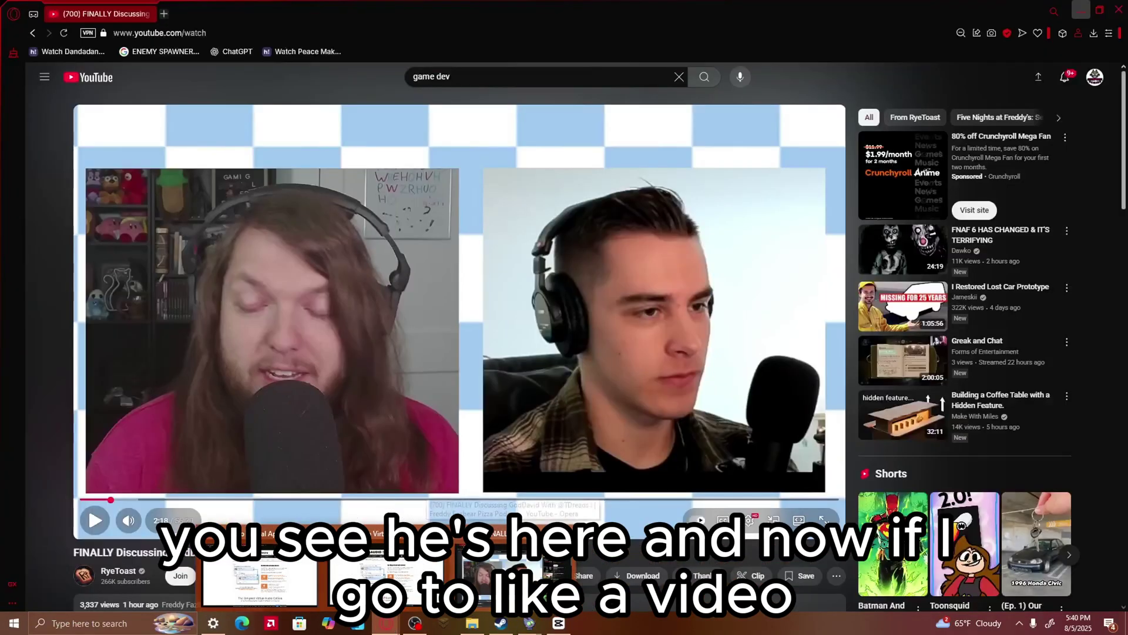
click(512, 579)
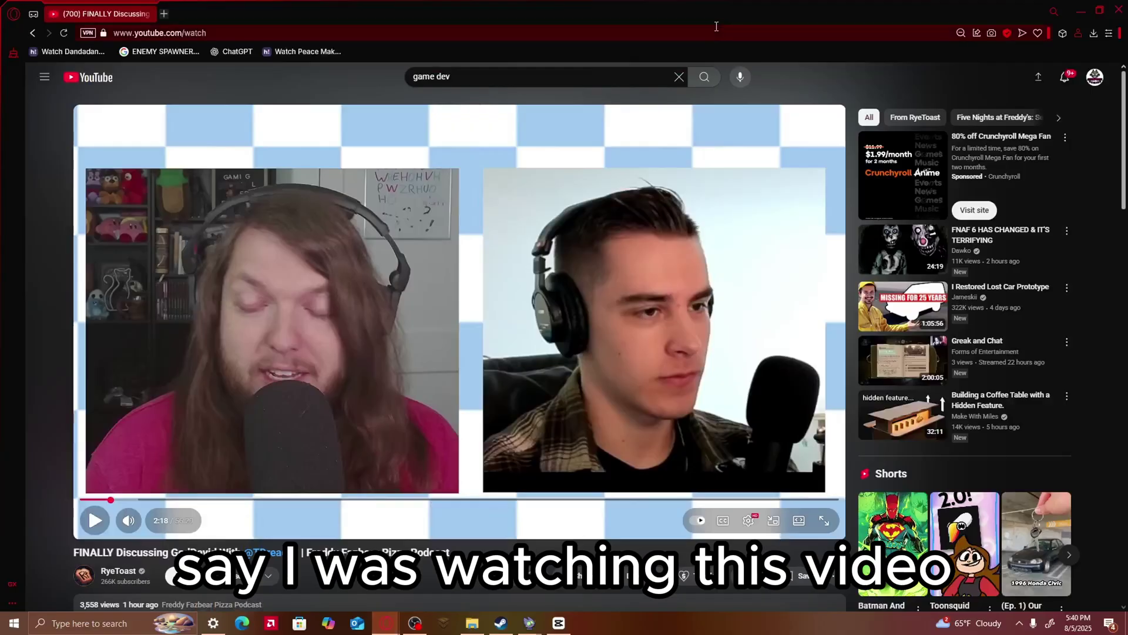
Step: Take the browser window out of full size and shrink it so it sits beside the avatar
drag(717, 27, 488, 97)
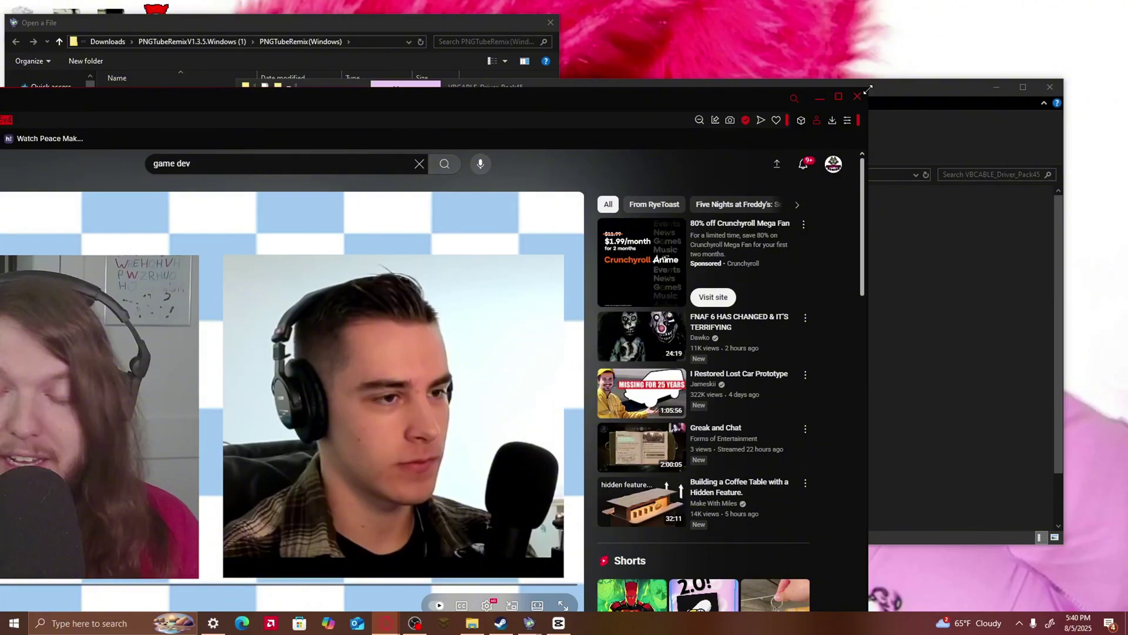
drag(867, 88, 303, 143)
drag(182, 588, 194, 459)
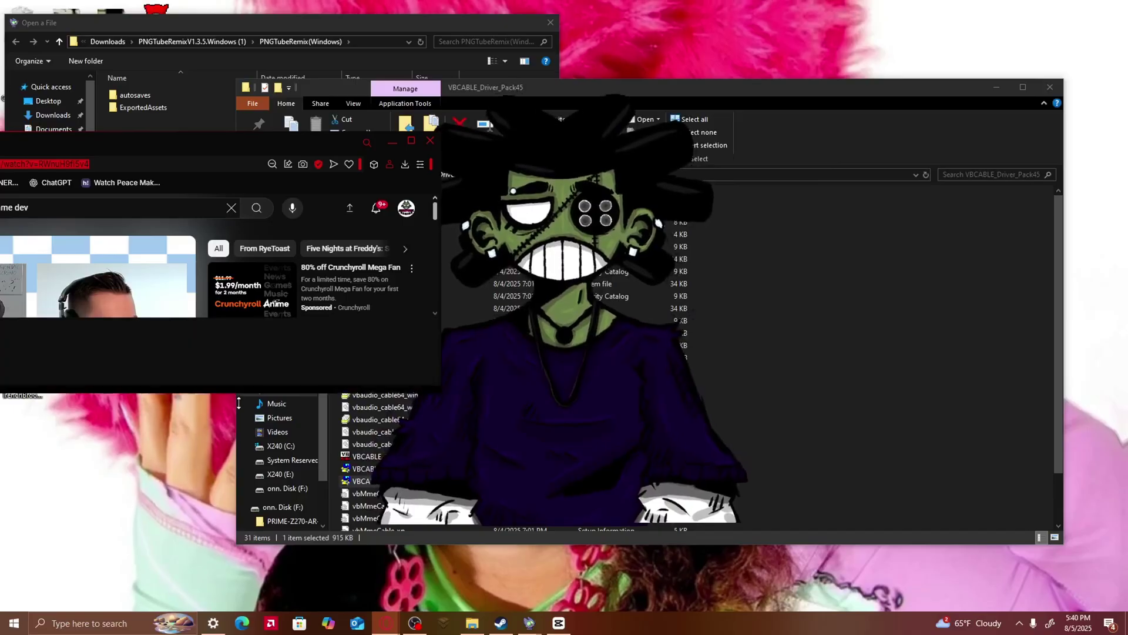
Step: Play and pause the YouTube video repeatedly to test how the avatar reacts to its audio
click(72, 350)
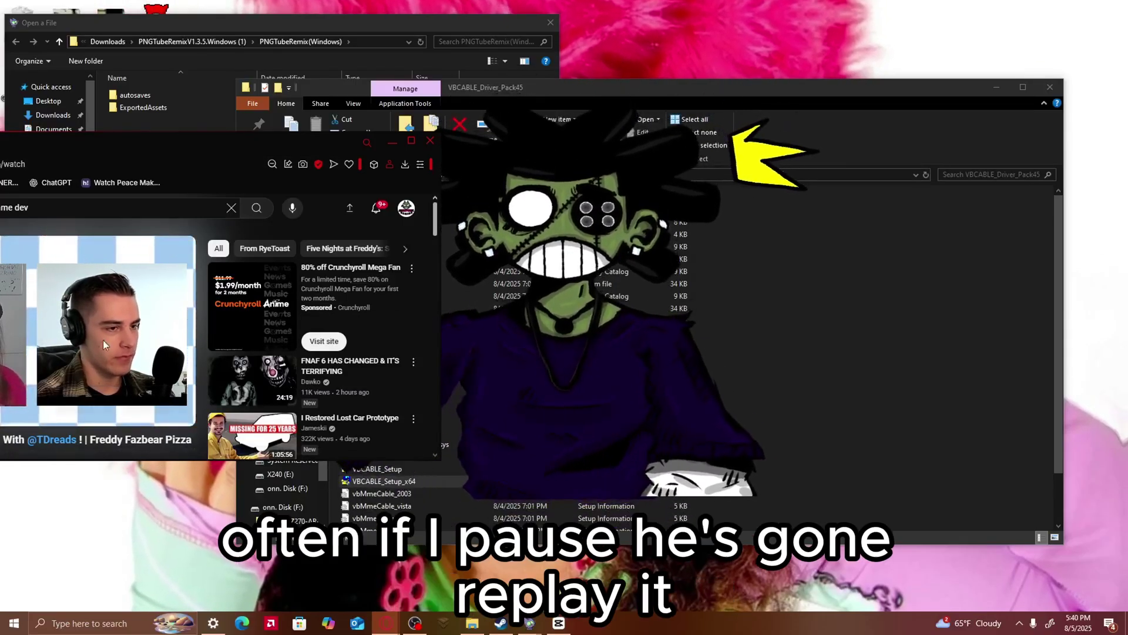
click(93, 343)
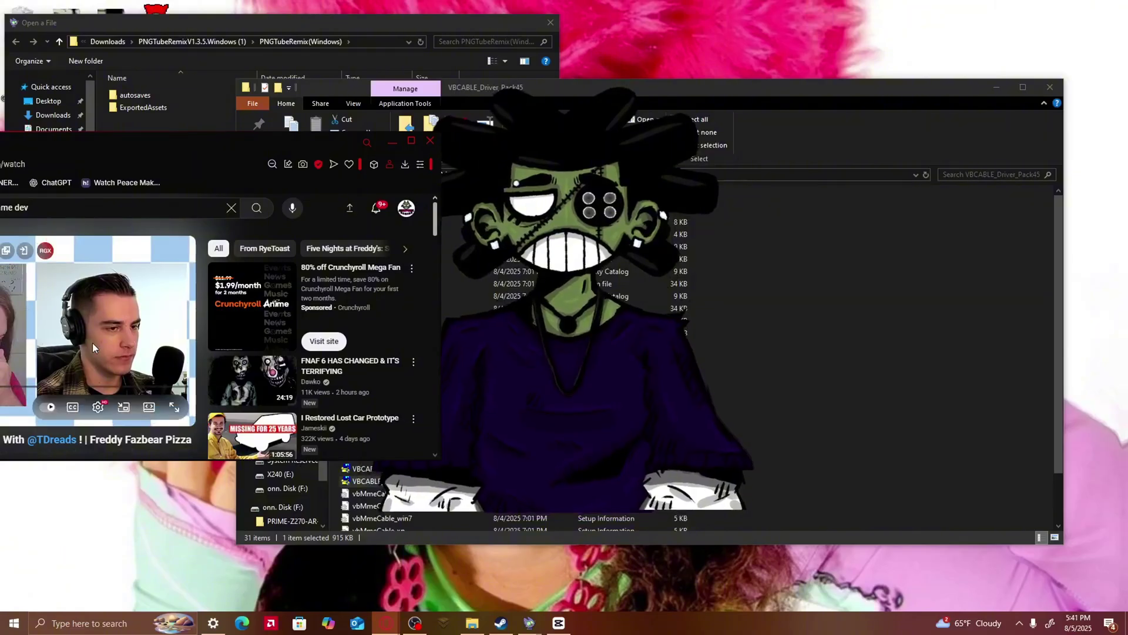
click(93, 343)
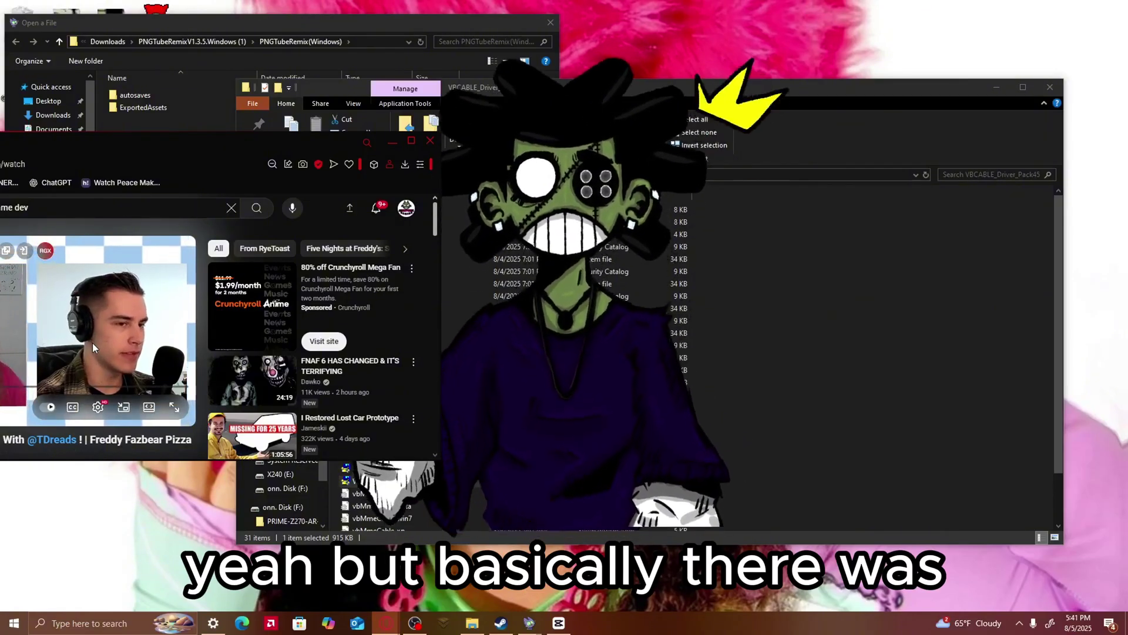
click(101, 345)
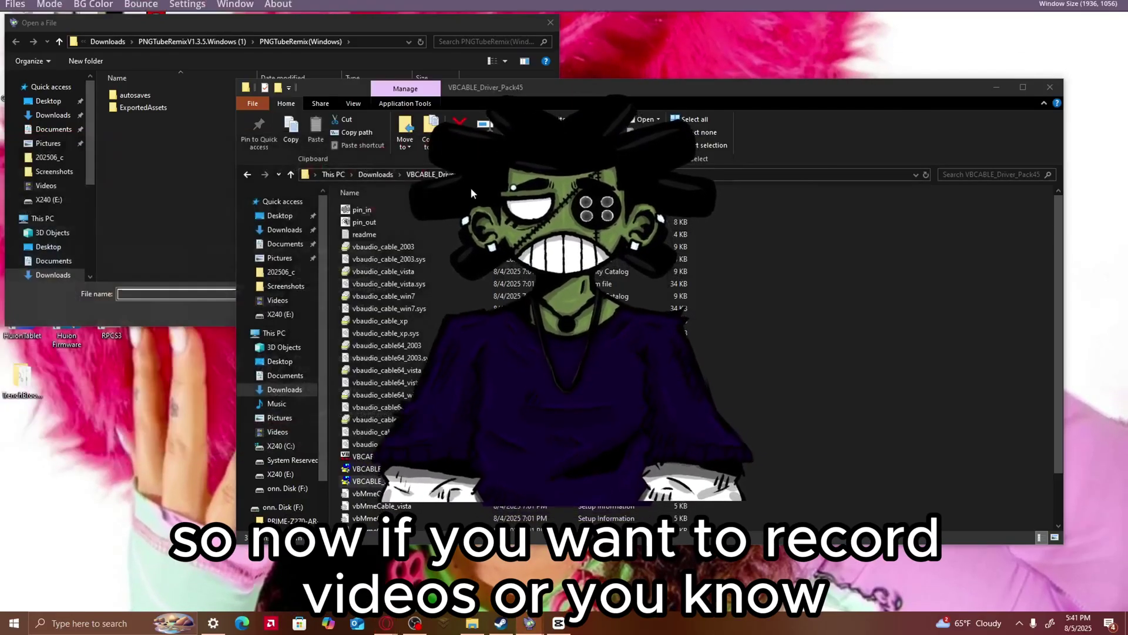
click(470, 188)
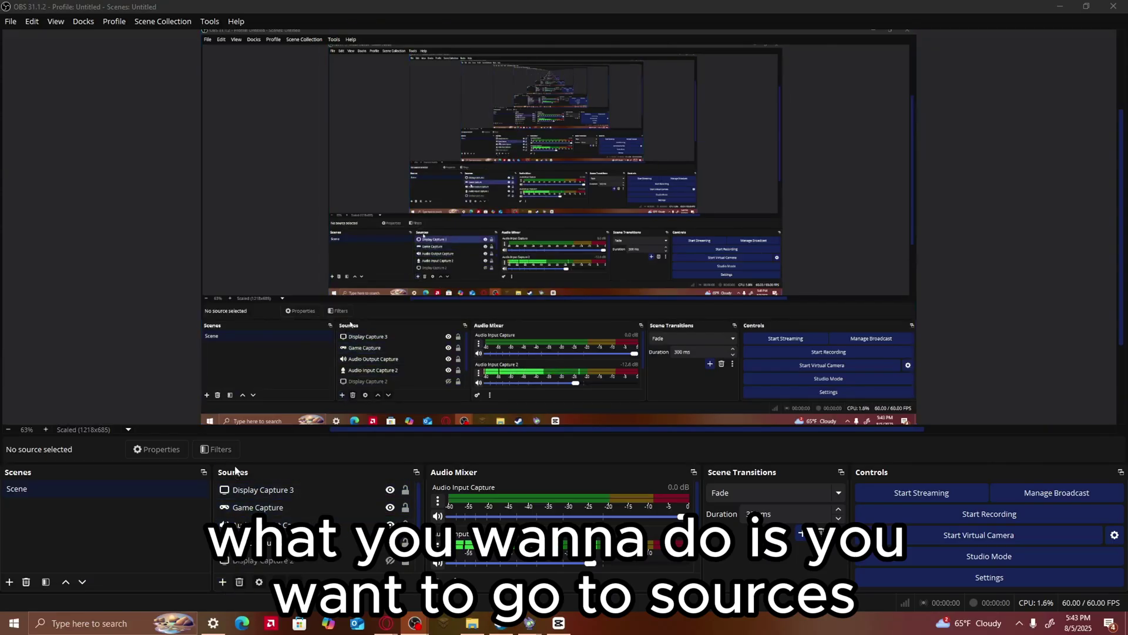
Step: Add a new Game Capture source to the current scene, keeping the suggested name
click(223, 582)
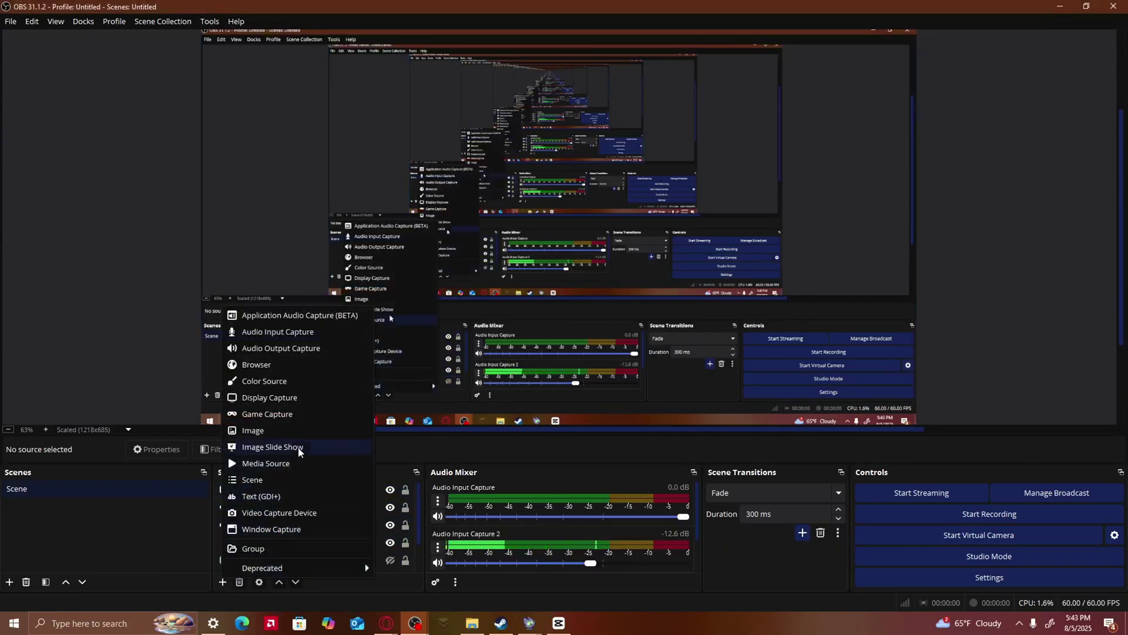
click(290, 415)
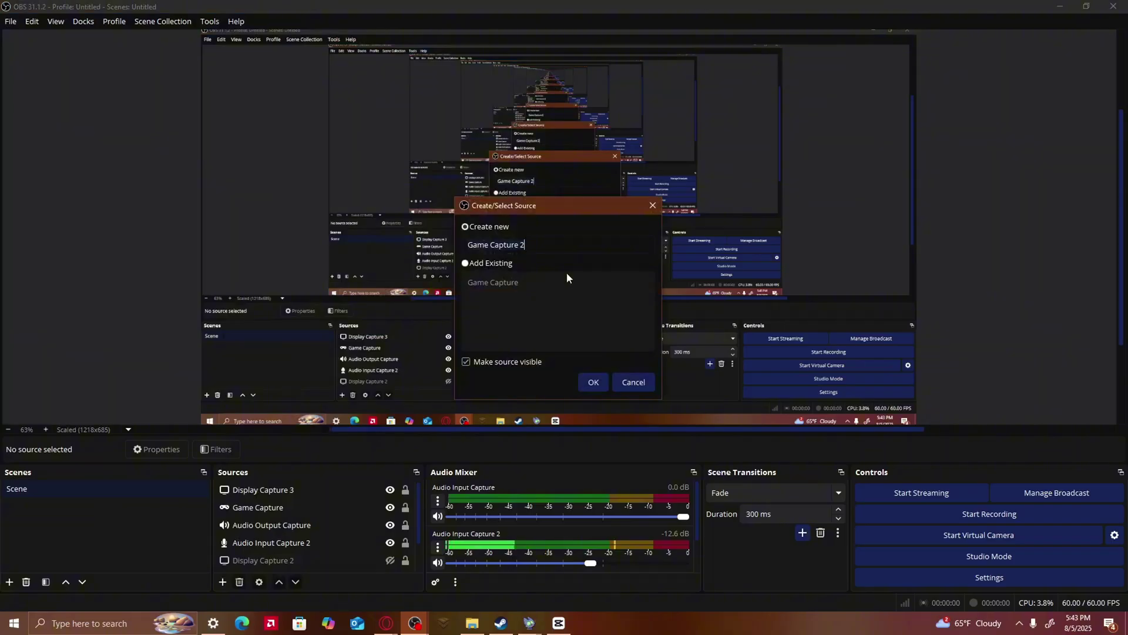
click(601, 382)
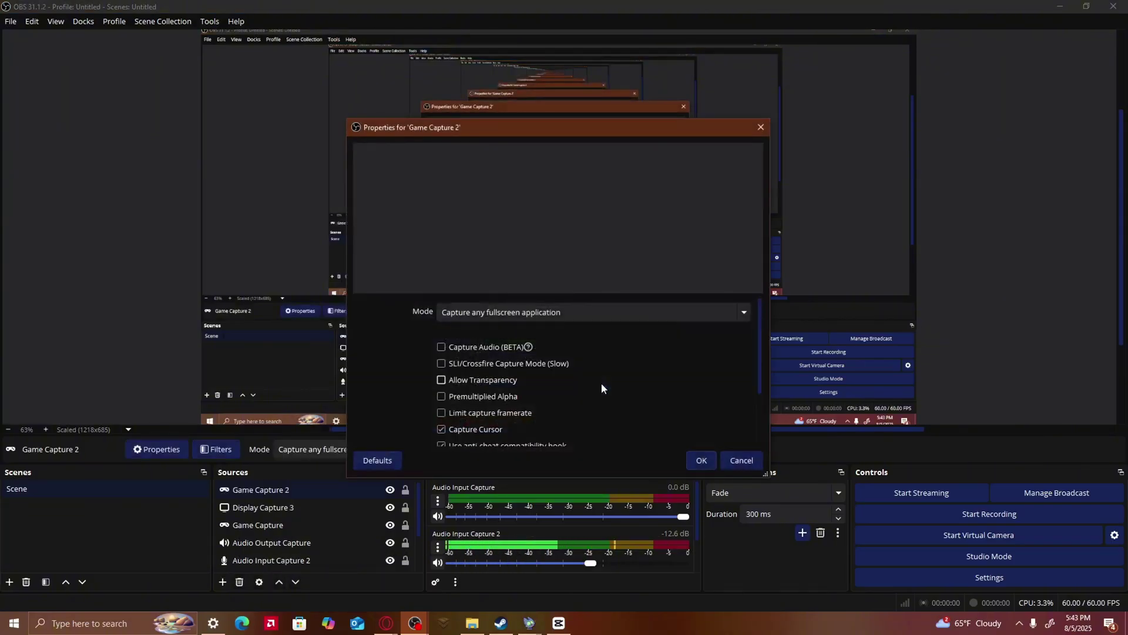
Step: Set the game capture mode to Capture specific window and choose the PNGTube-Remix V1.3.5 (DEBUG) window
click(499, 315)
click(499, 315)
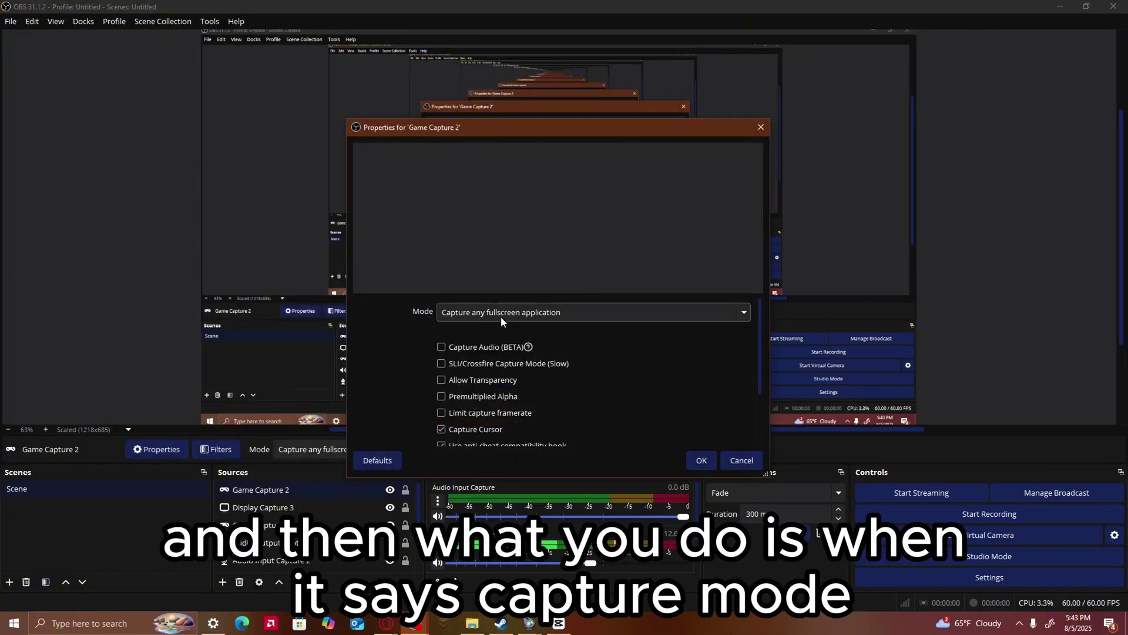
click(501, 317)
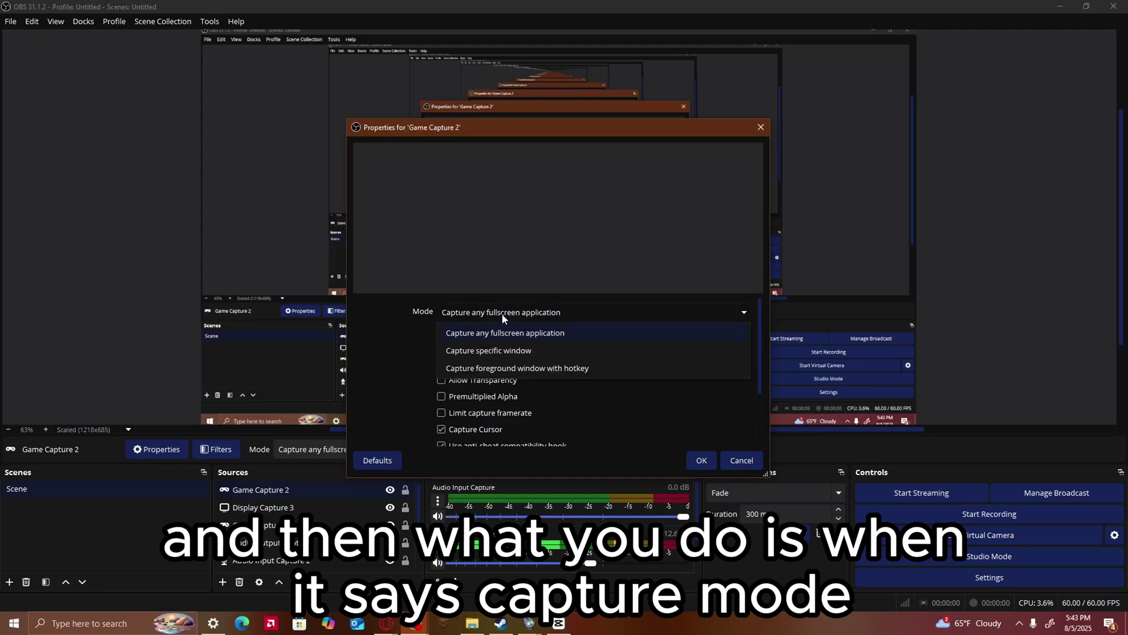
click(527, 350)
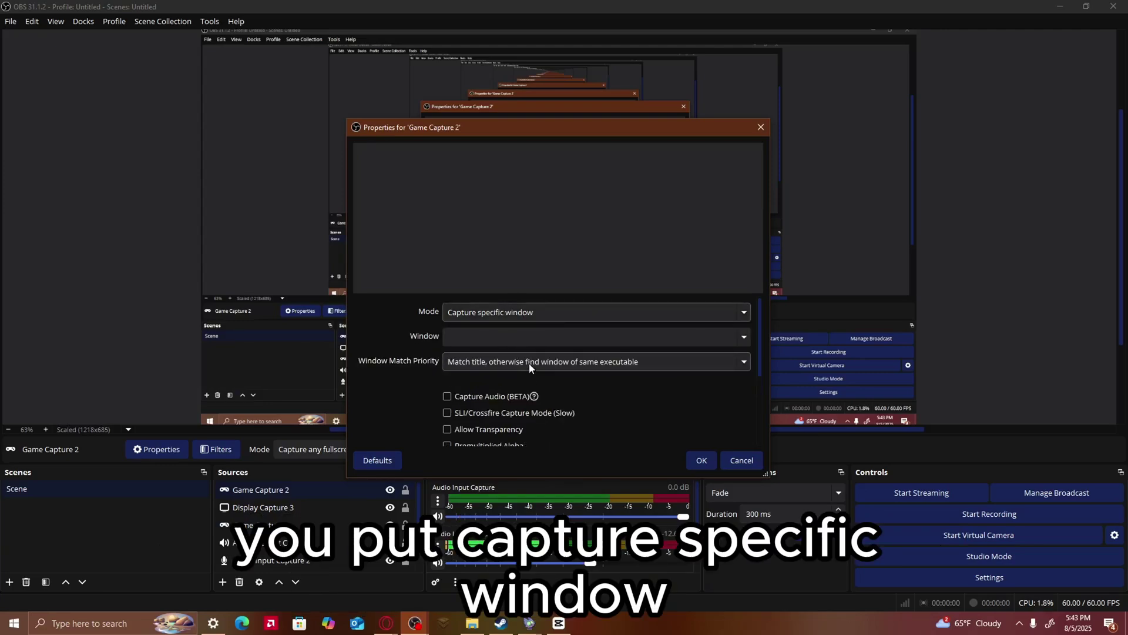
click(529, 362)
click(529, 362)
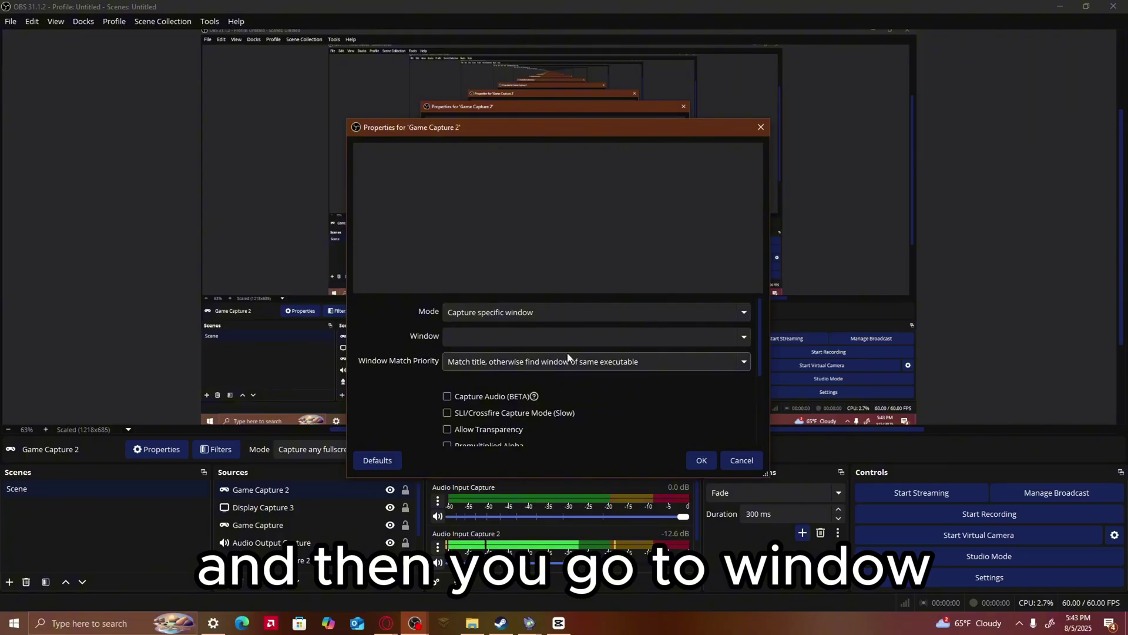
click(529, 336)
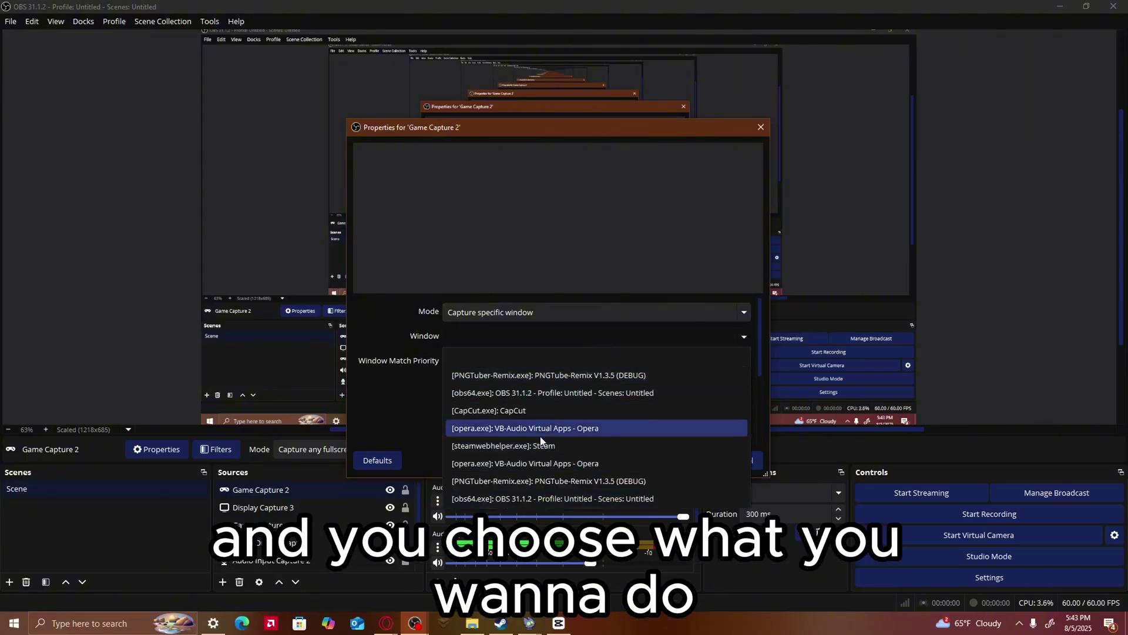
click(512, 376)
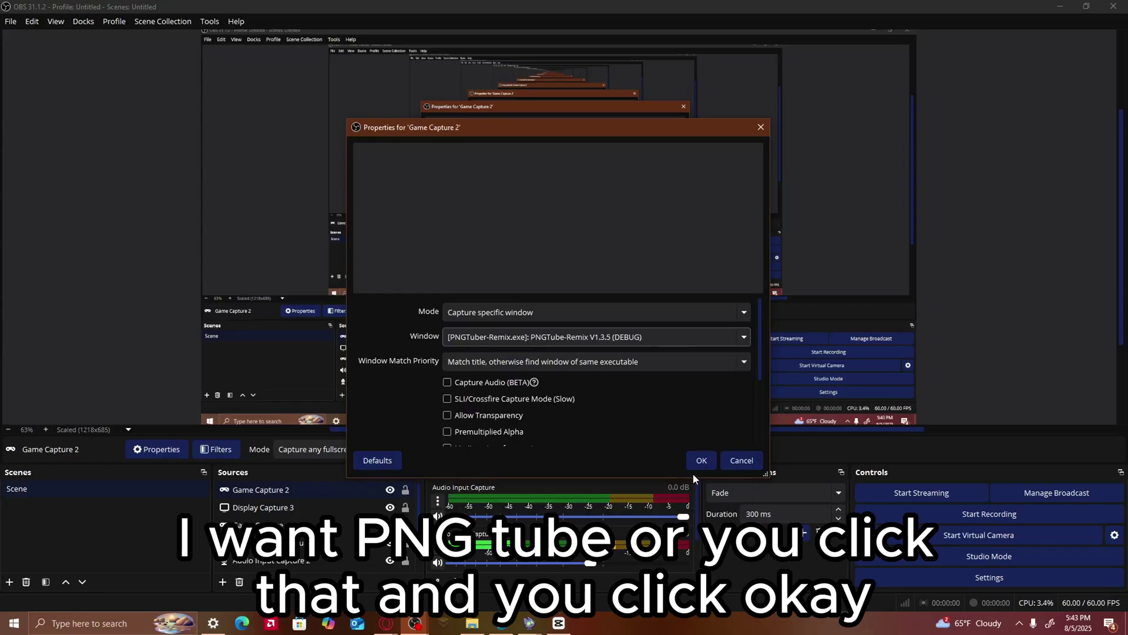
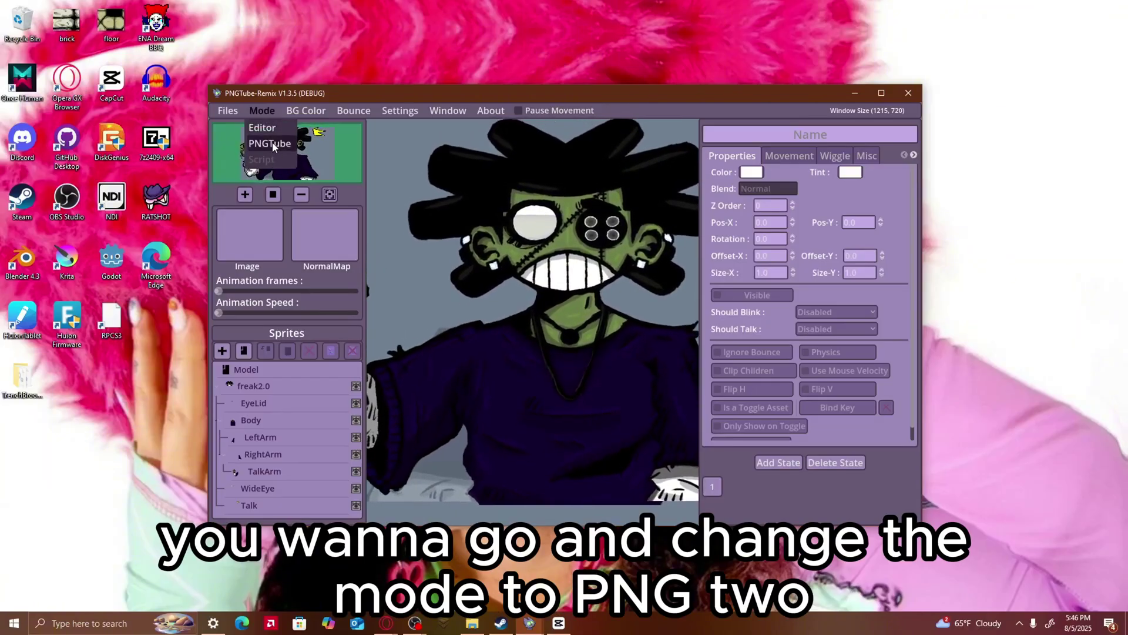
Step: Switch the avatar program from editor to PNGTube mode, then move its window up and make it taller to fit the avatar
click(272, 143)
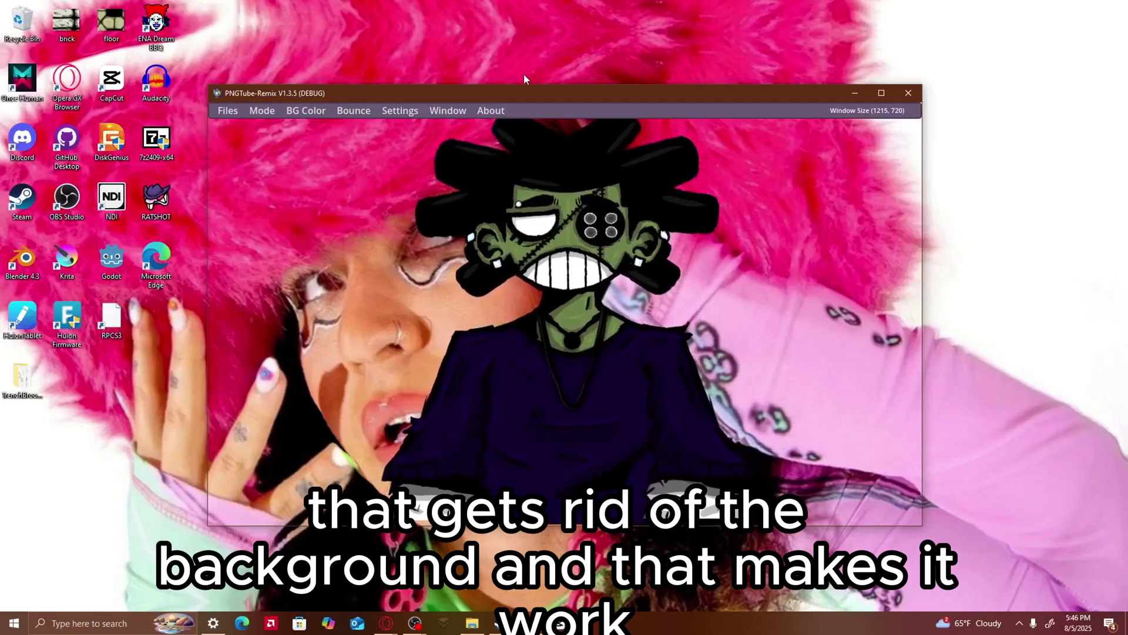
drag(528, 84, 529, 10)
drag(418, 530, 418, 571)
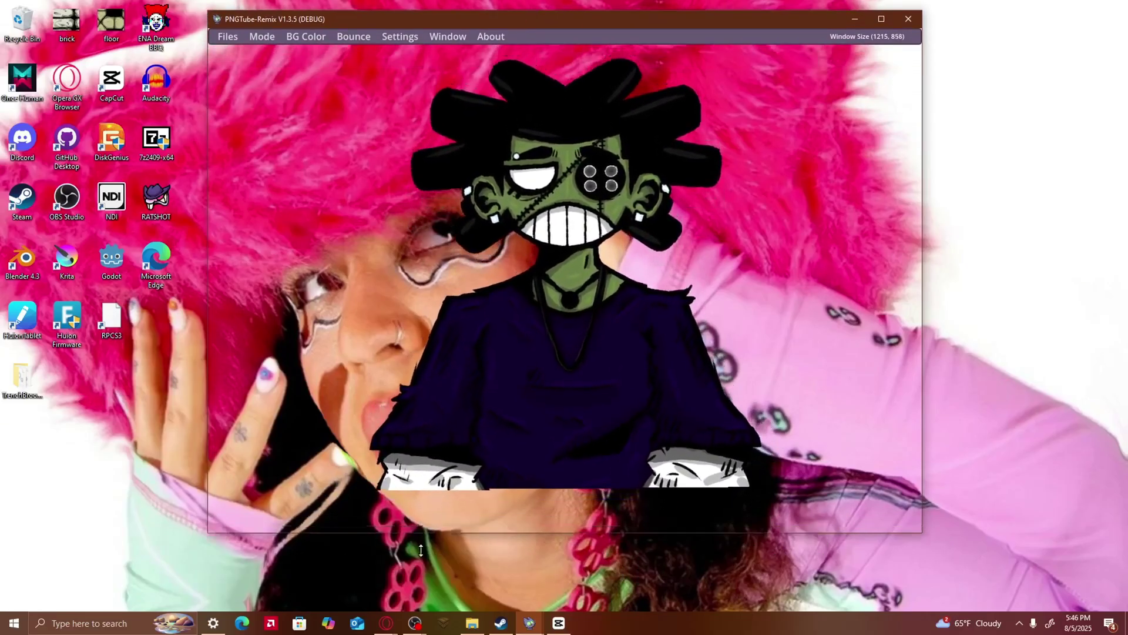
Step: Toggle off the avatar window's borders and center the window on the screen
click(393, 38)
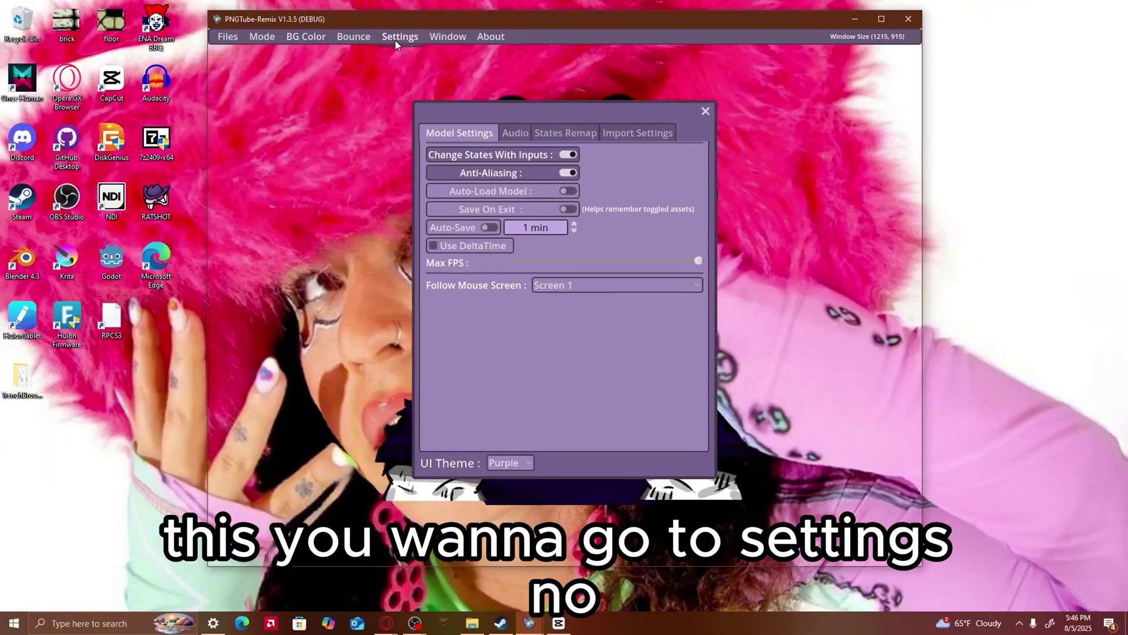
click(705, 111)
click(448, 39)
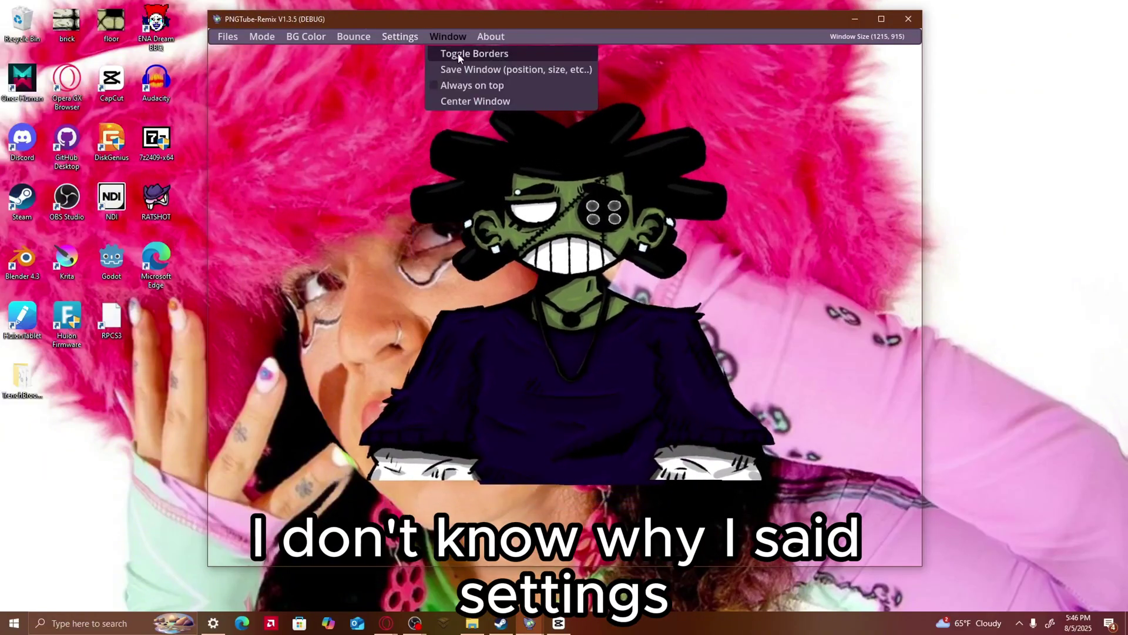
click(459, 54)
click(433, 18)
click(435, 19)
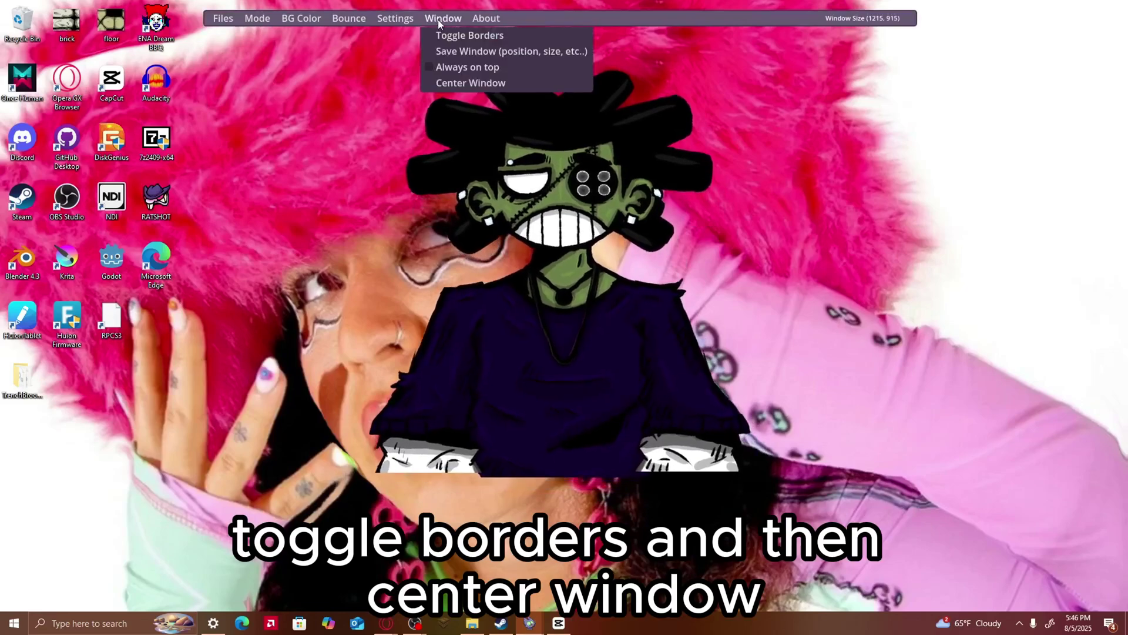
click(457, 83)
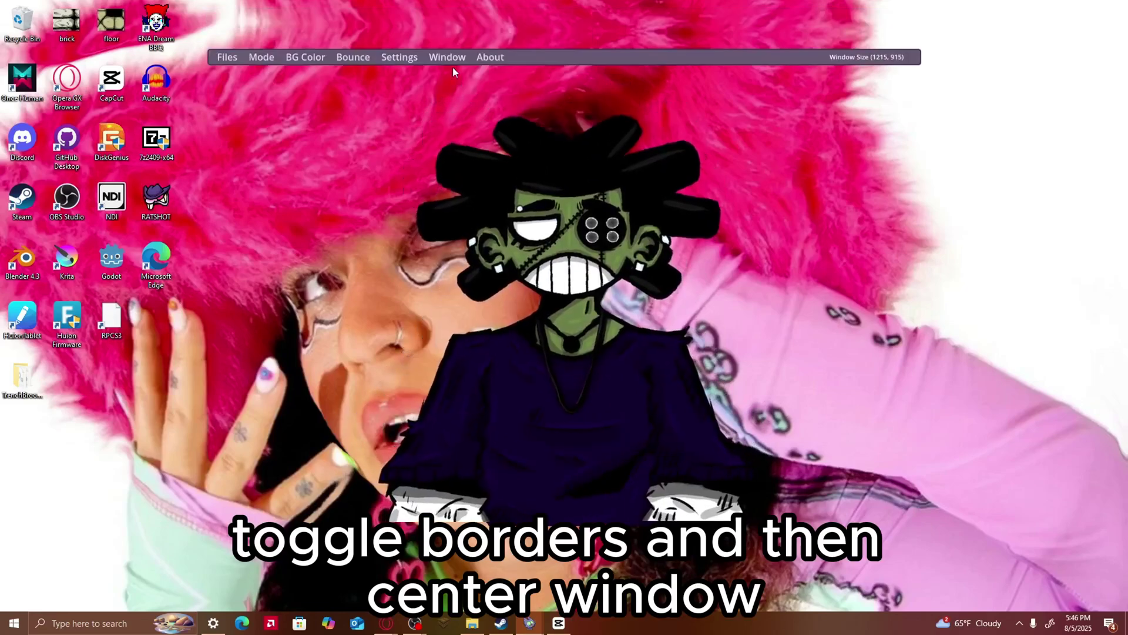
click(449, 57)
click(382, 88)
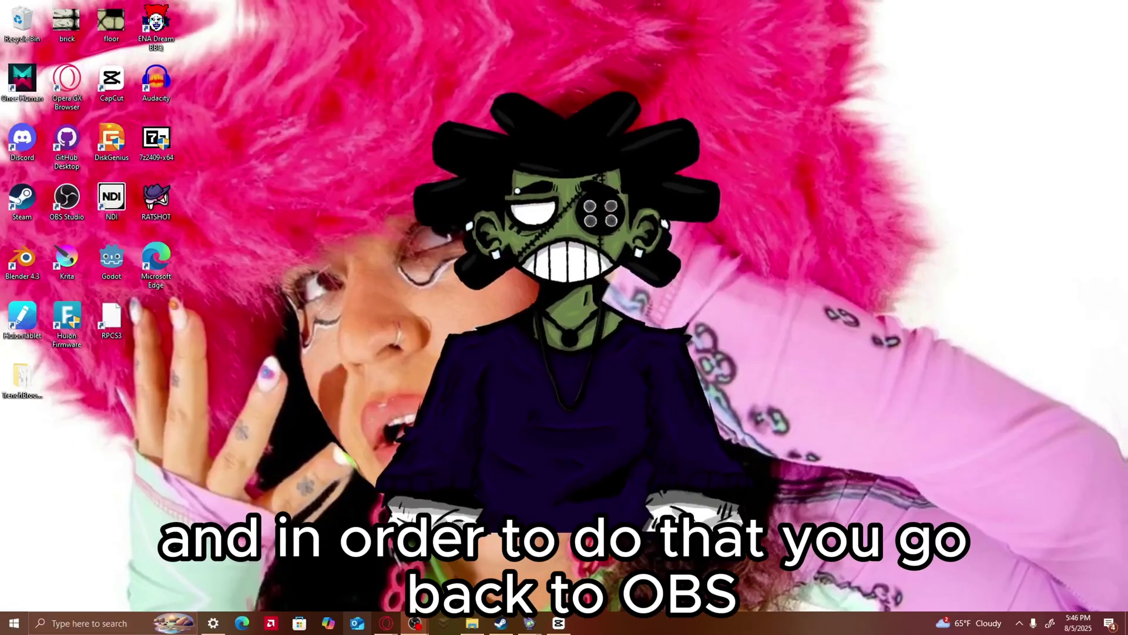
Step: Switch to OBS, apply Allow Transparency in the Game Capture source's properties, and minimize OBS
mouse_move(415, 624)
click(288, 573)
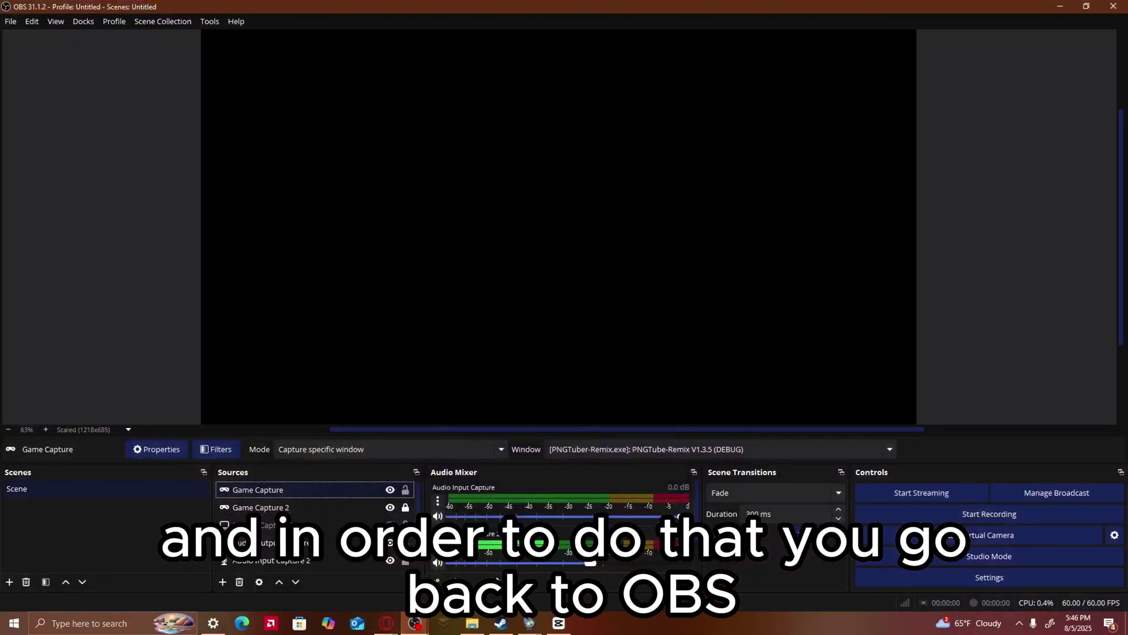
double_click(257, 498)
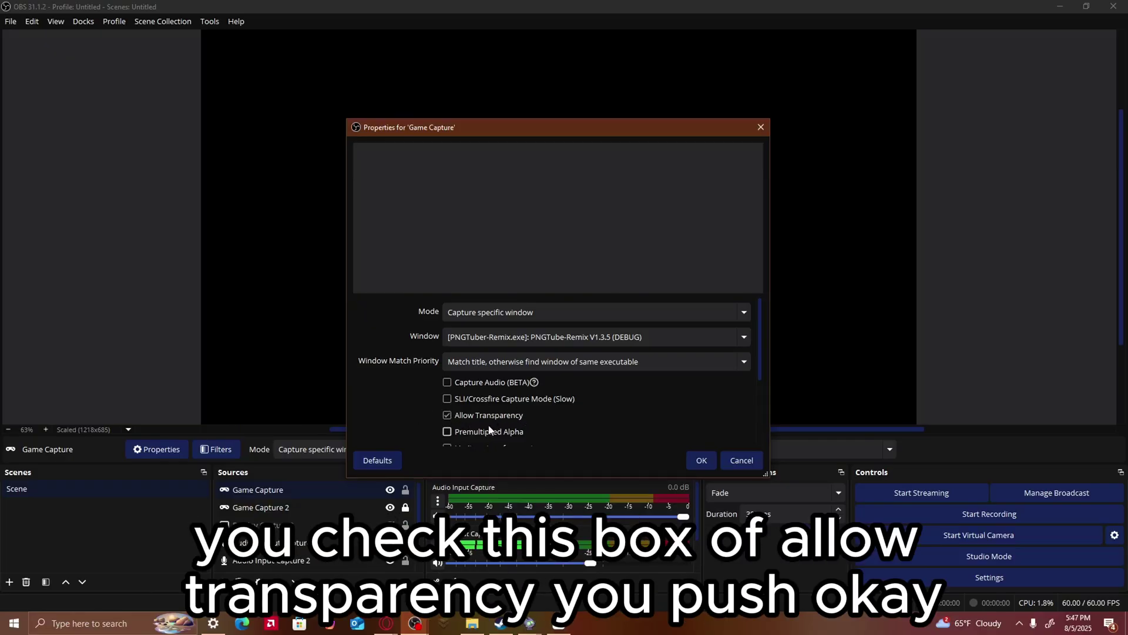
click(702, 460)
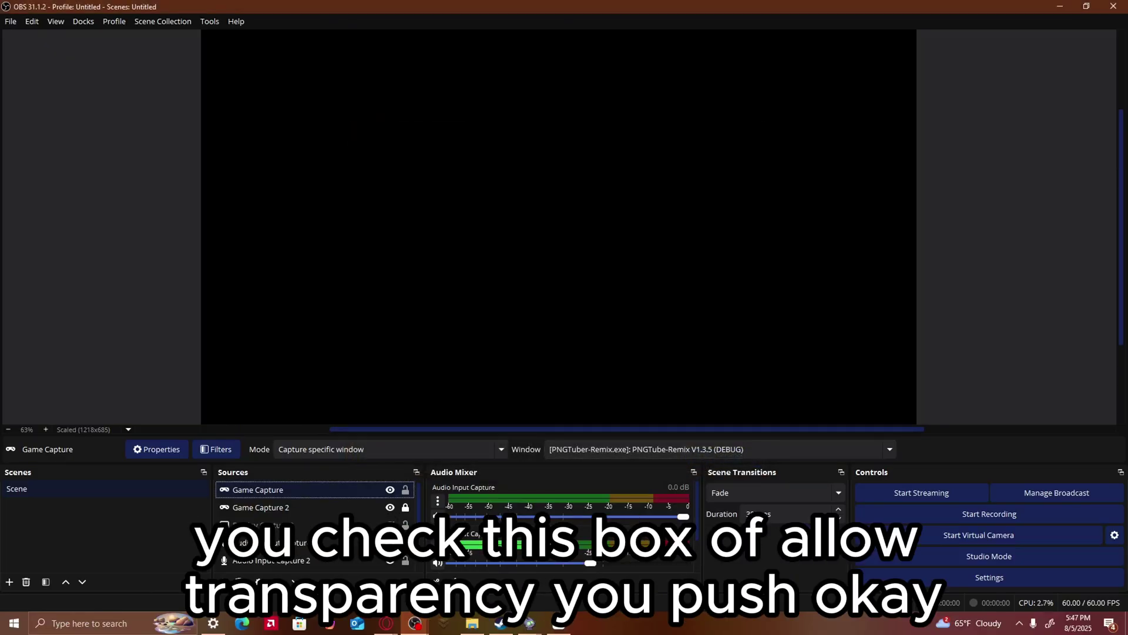
click(1060, 6)
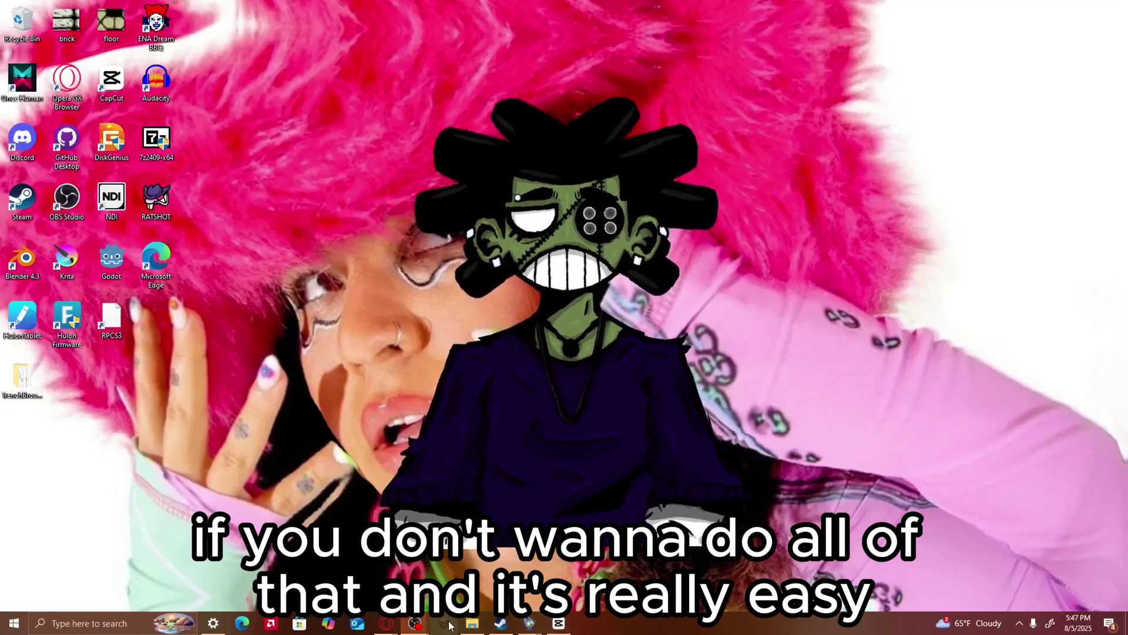
Step: Try to set the background color to Green from the second, empty PNGTube-Remix window, and take that window out of the way
mouse_move(526, 622)
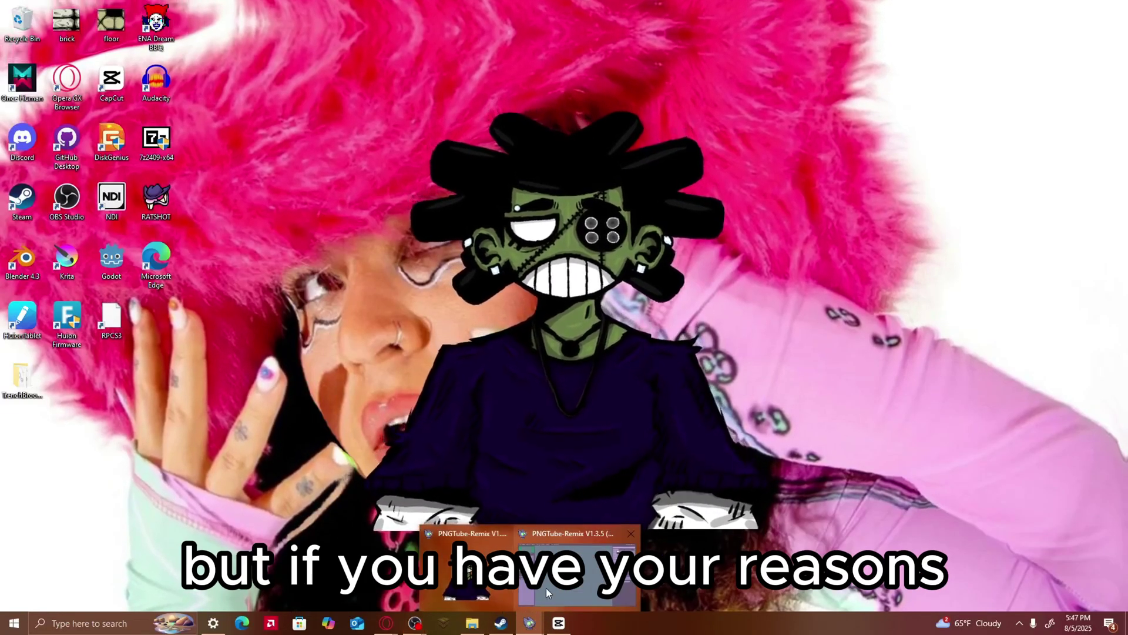
click(545, 587)
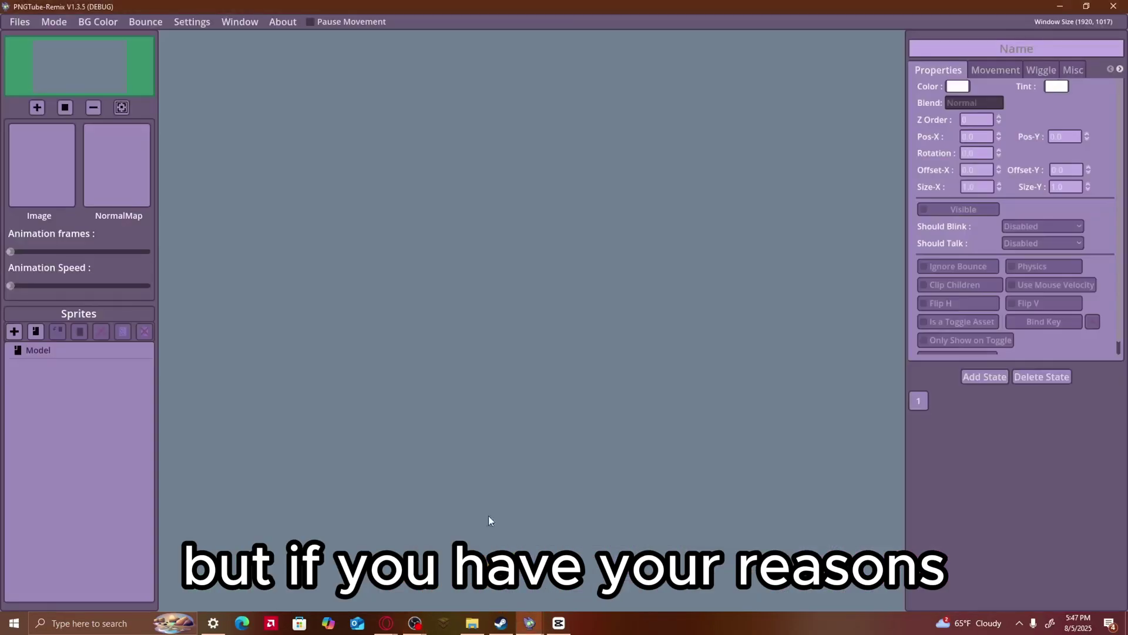
click(91, 24)
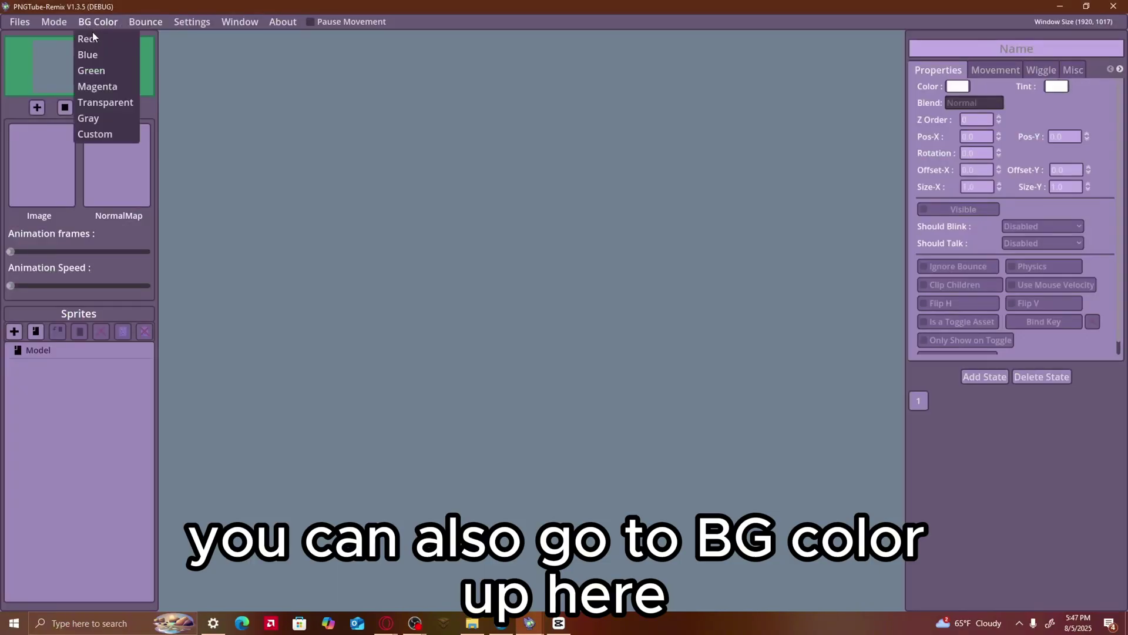
click(94, 70)
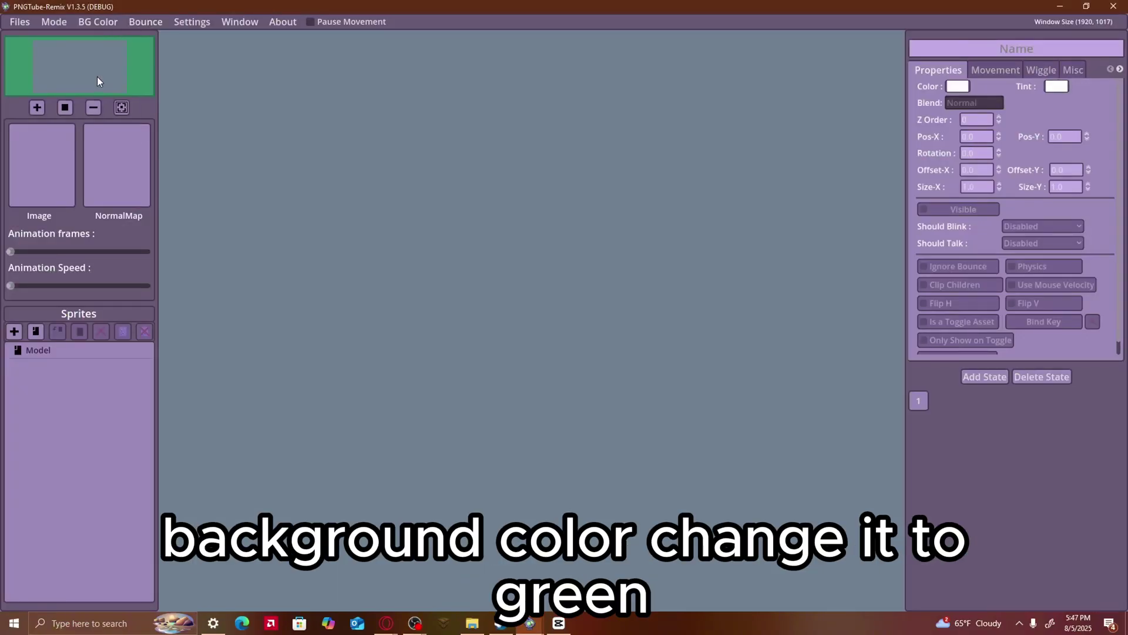
click(1085, 7)
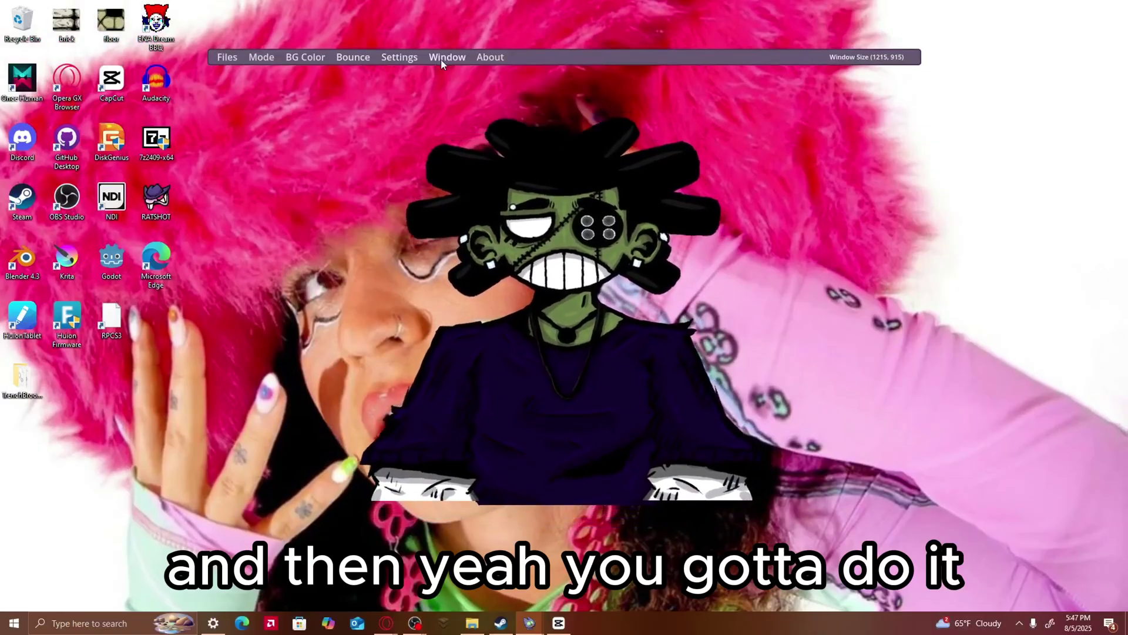
Step: Set the background color to Green in the borderless avatar window
click(308, 56)
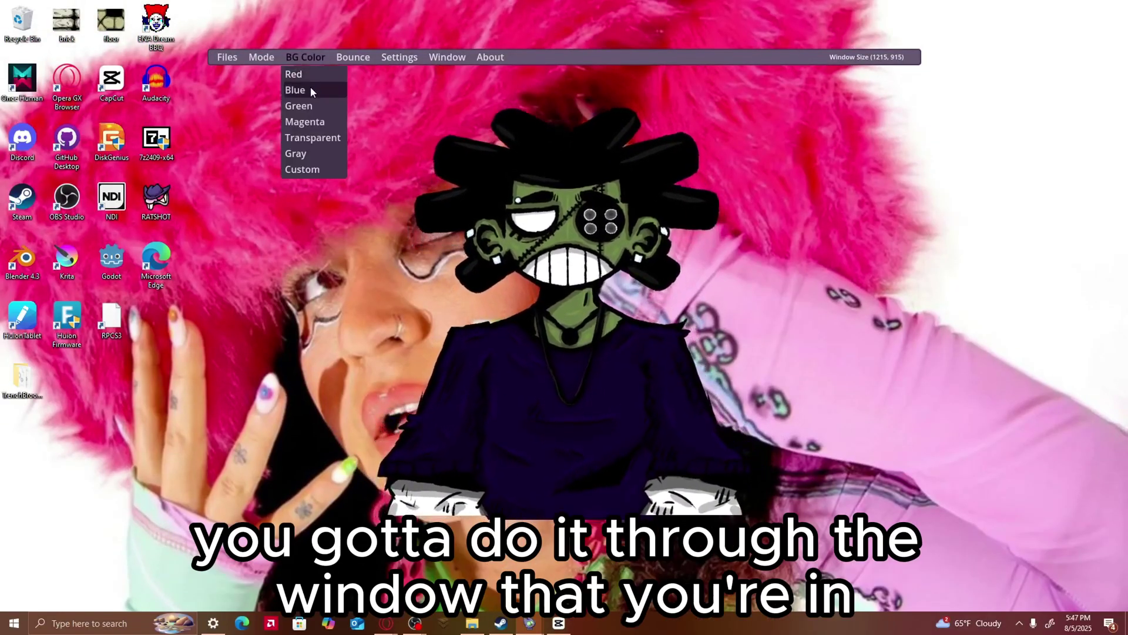
click(312, 106)
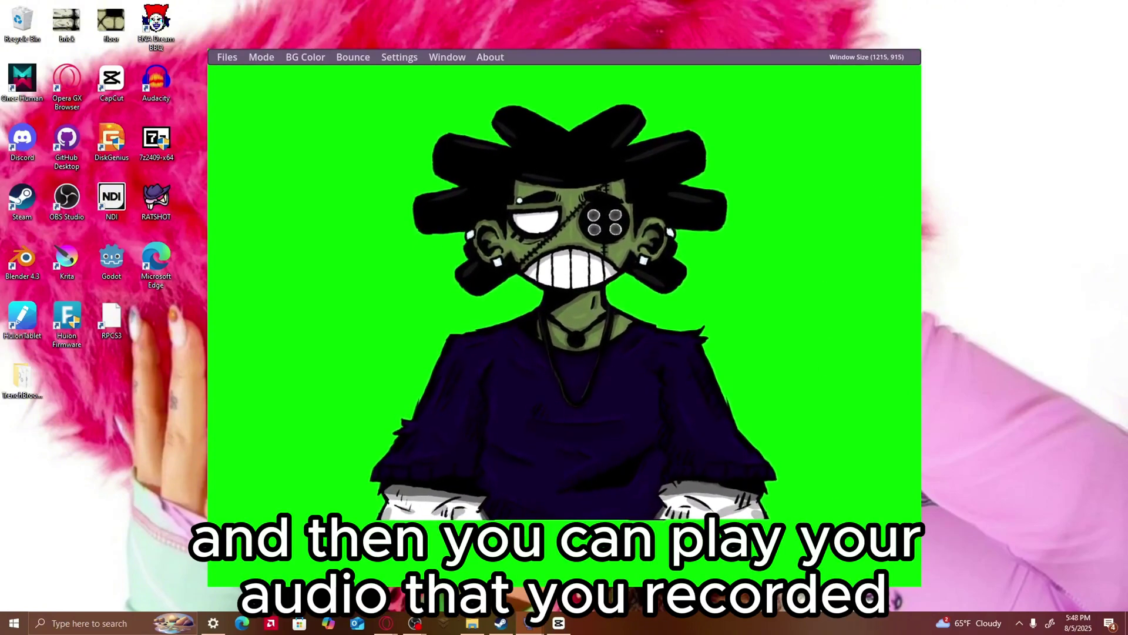
Step: Switch to the browser's Mouse tracking YouTube video, shift the window aside to see the avatar react to its audio, and minimize the browser
mouse_move(385, 622)
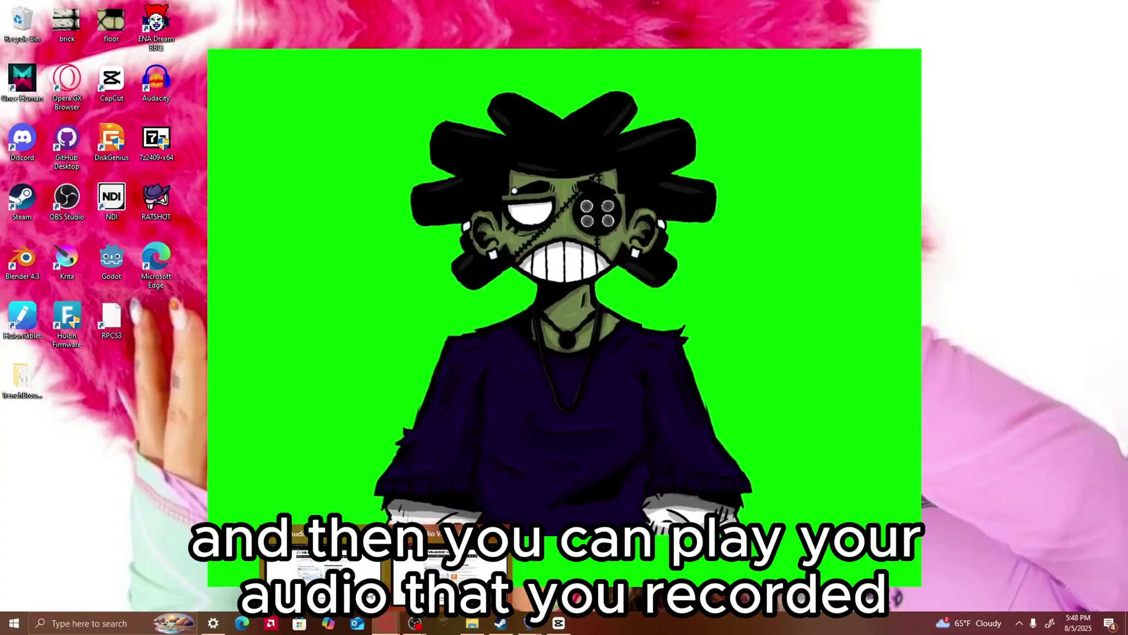
mouse_move(362, 585)
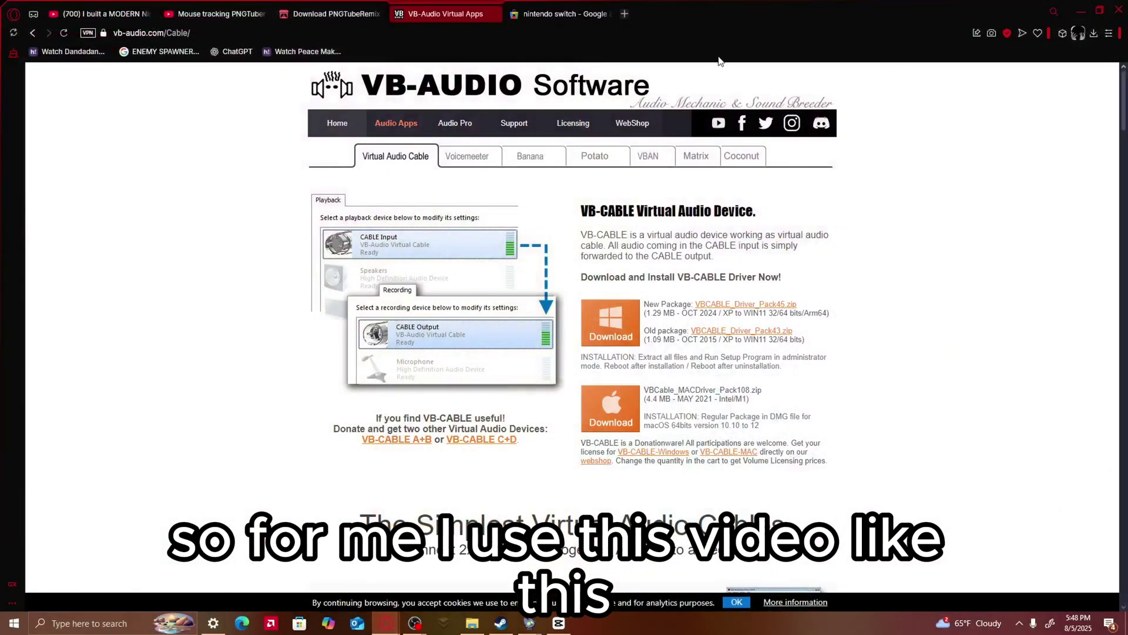
click(222, 8)
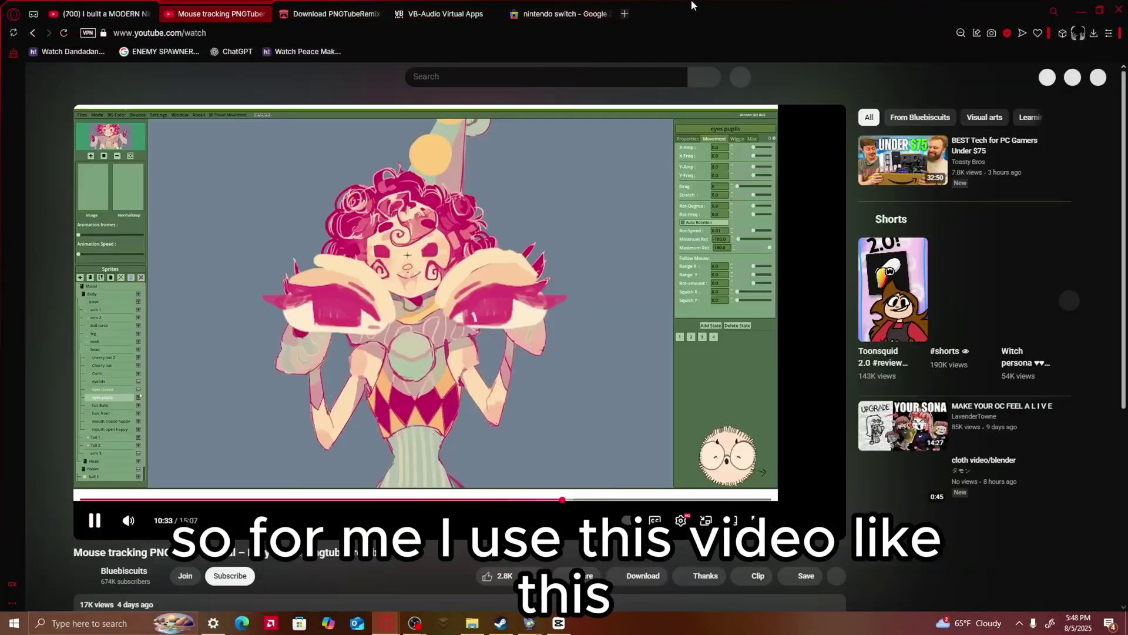
drag(670, 13, 207, 276)
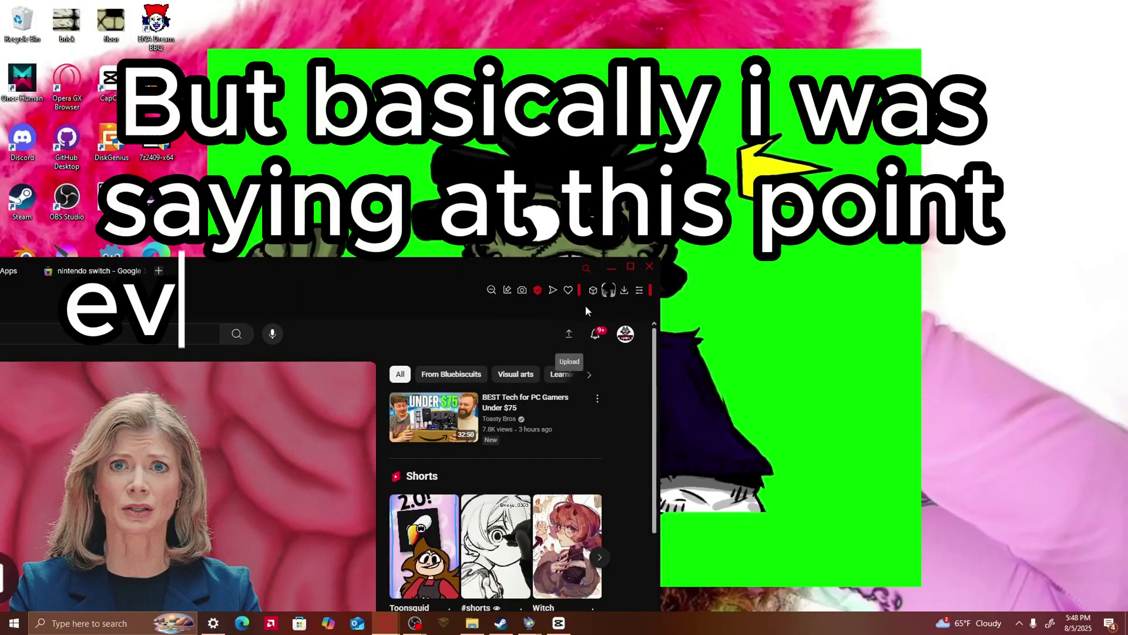
click(611, 267)
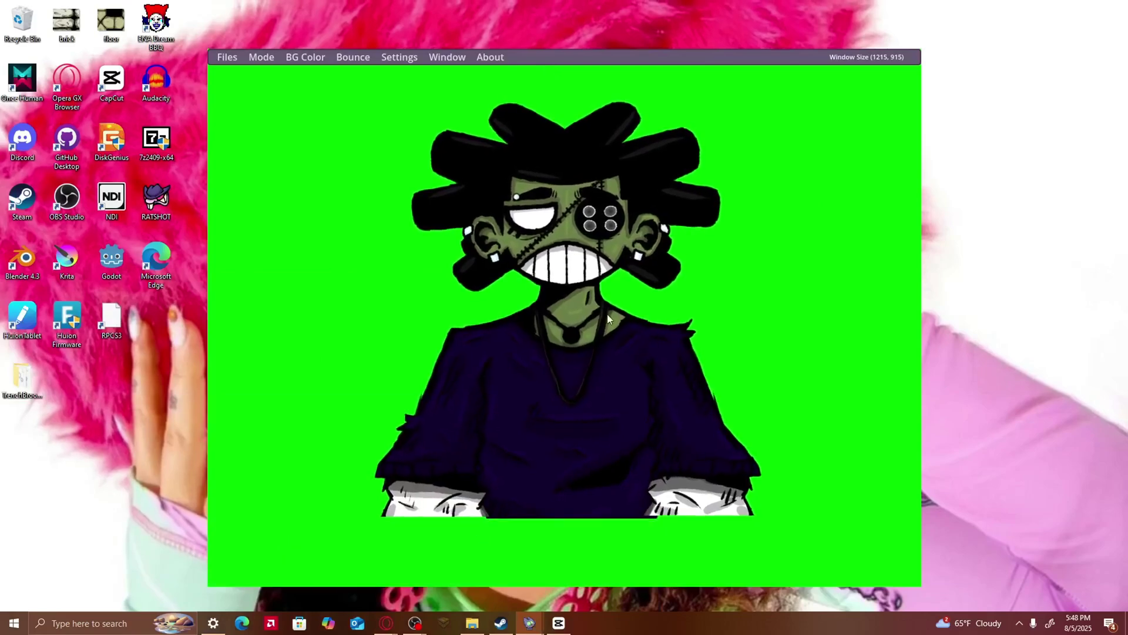